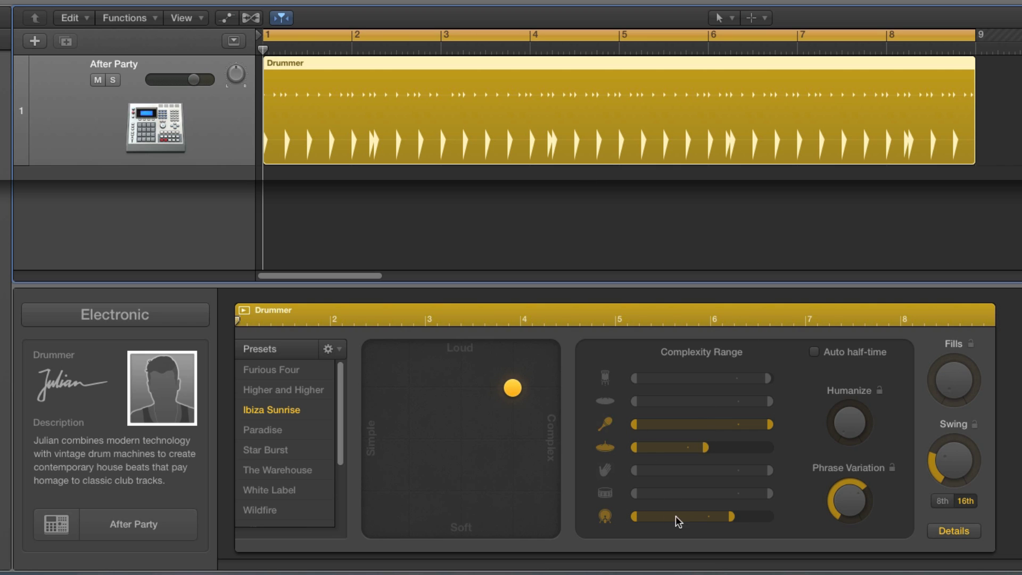
- Examine the kit piece selection for the Drummer region, then return to the Complexity Range details
mouse_move(731, 516)
mouse_down()
mouse_move(708, 520)
mouse_move(729, 521)
mouse_up()
click(954, 531)
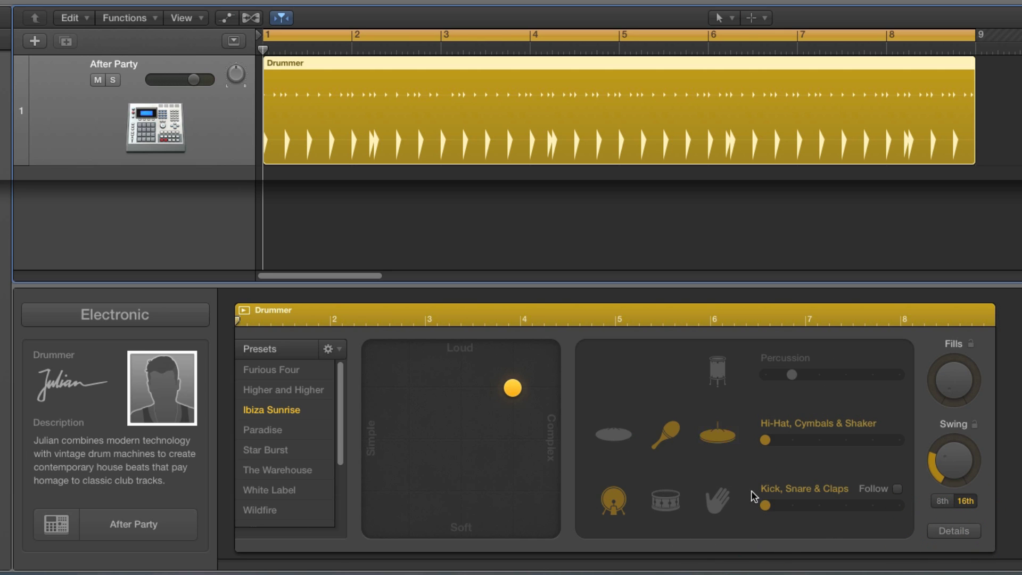
mouse_move(765, 505)
mouse_down()
mouse_move(817, 506)
mouse_move(747, 504)
mouse_up()
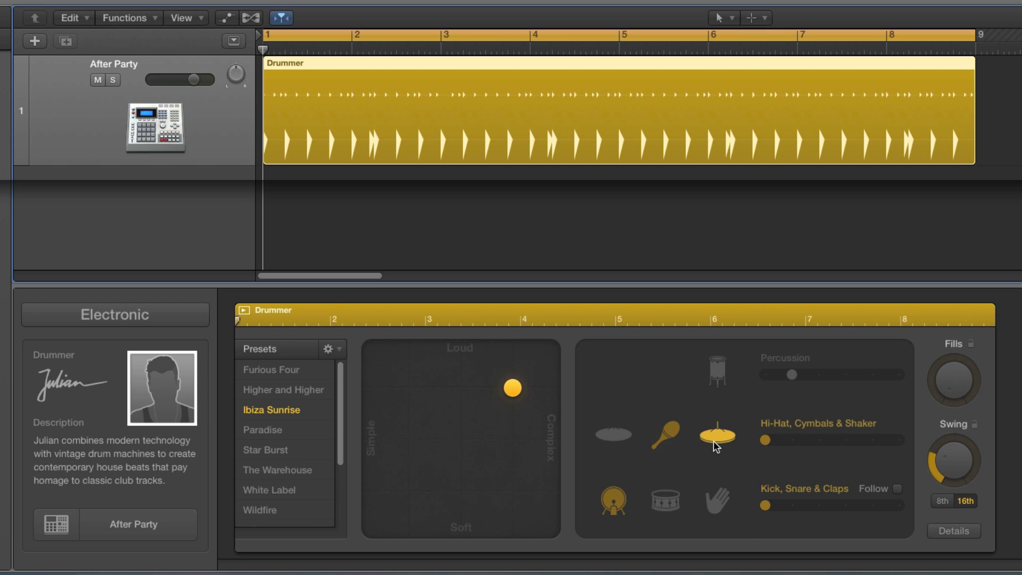
click(940, 530)
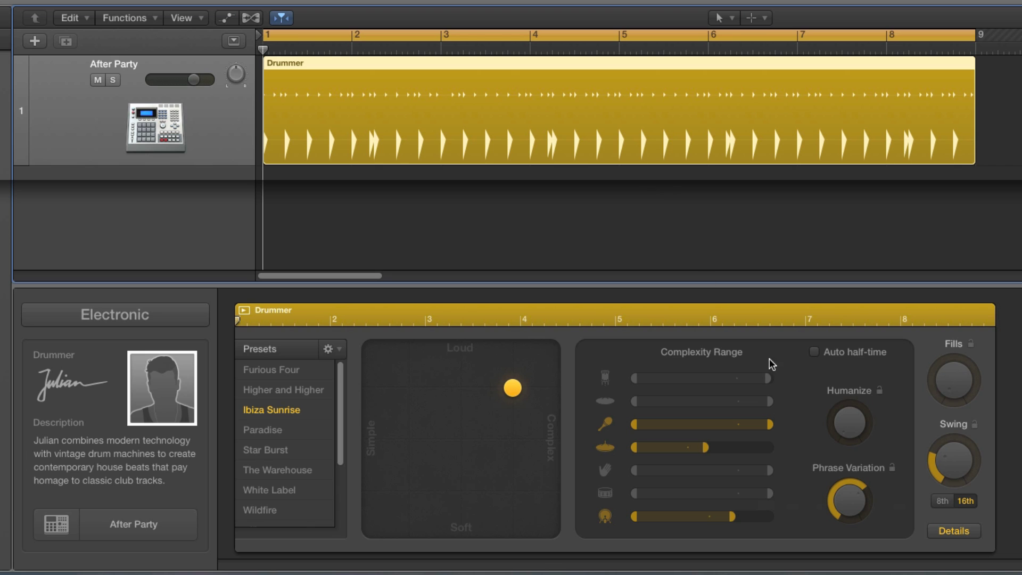
- Turn off the kick in the Drummer region and reduce Phrase Variation to its minimum
click(605, 516)
click(843, 521)
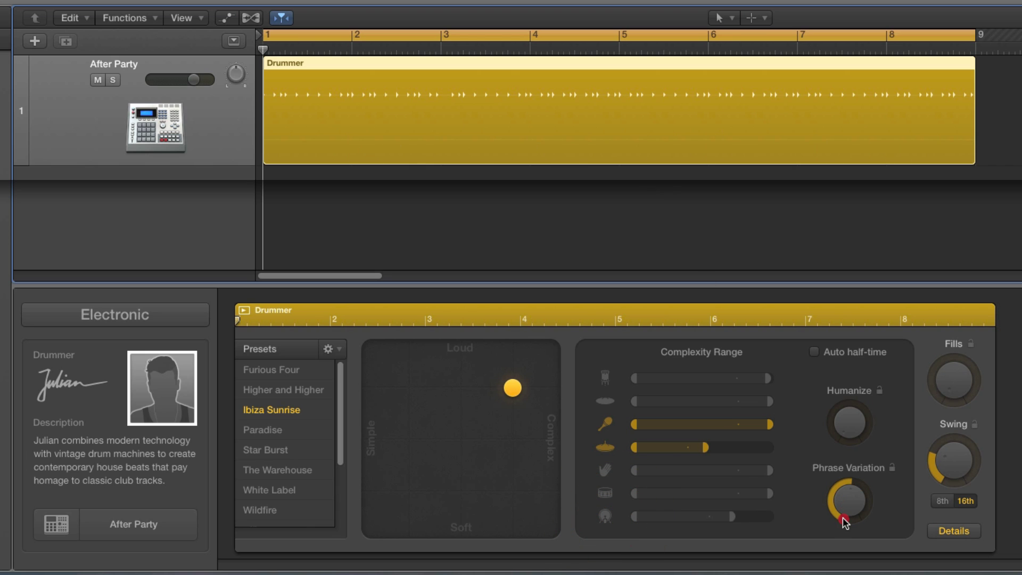
mouse_move(843, 521)
mouse_down()
mouse_move(846, 500)
mouse_move(845, 521)
mouse_up()
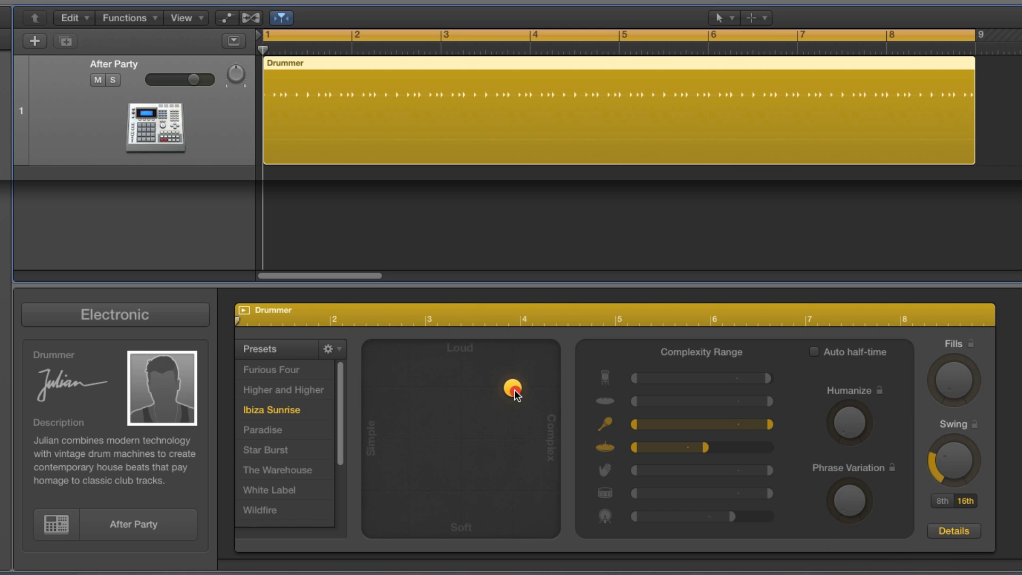
- Nudge the XY pad puck slightly toward Complex and extend the hi-hat's upper complexity limit to about 85%, auditioning the beat
drag(515, 394, 517, 394)
drag(707, 448, 752, 453)
key(space)
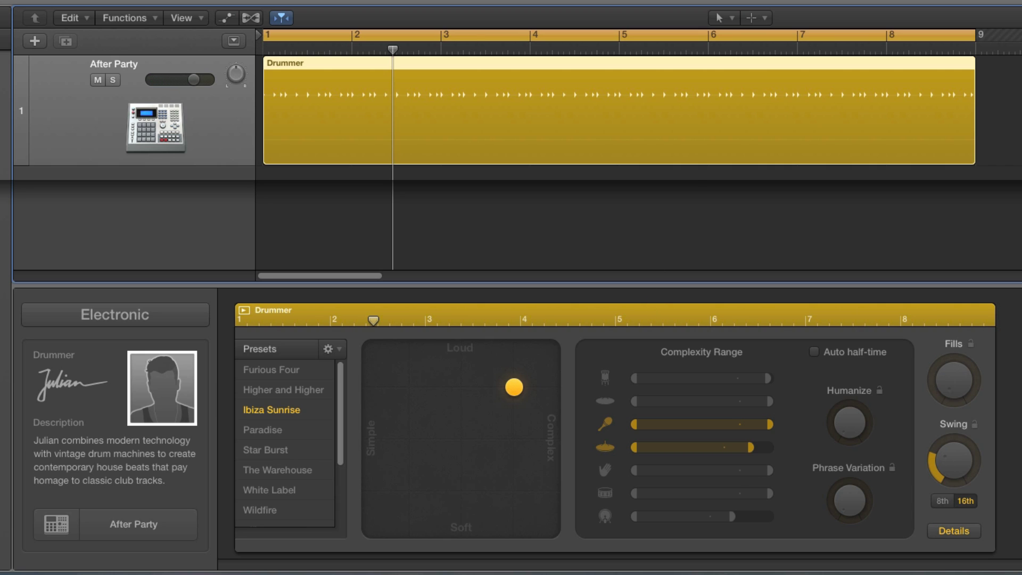
- Copy the Drummer region so the copy starts at bar 9, and select that copy
key(super+Left)
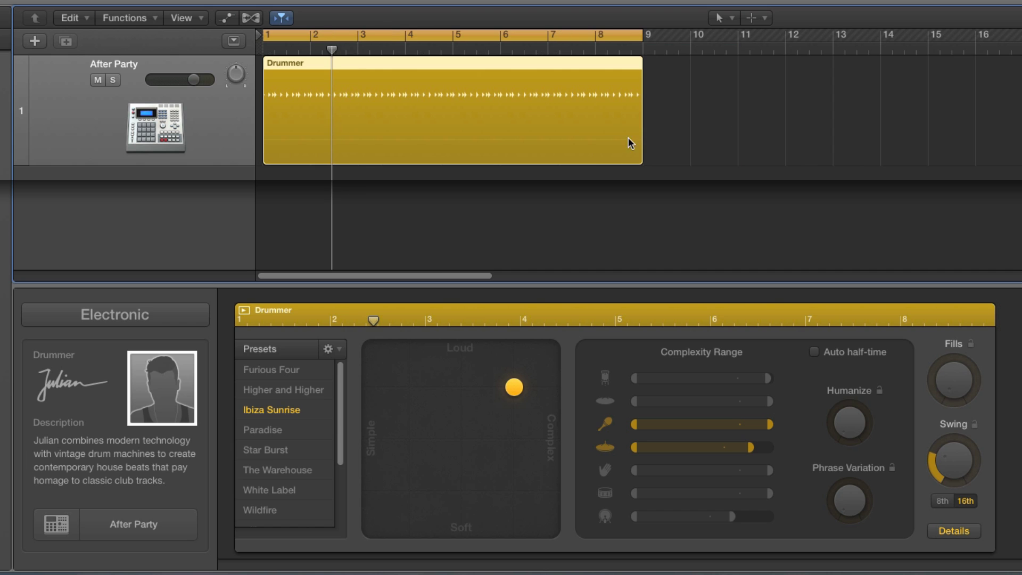
drag(394, 66, 774, 80)
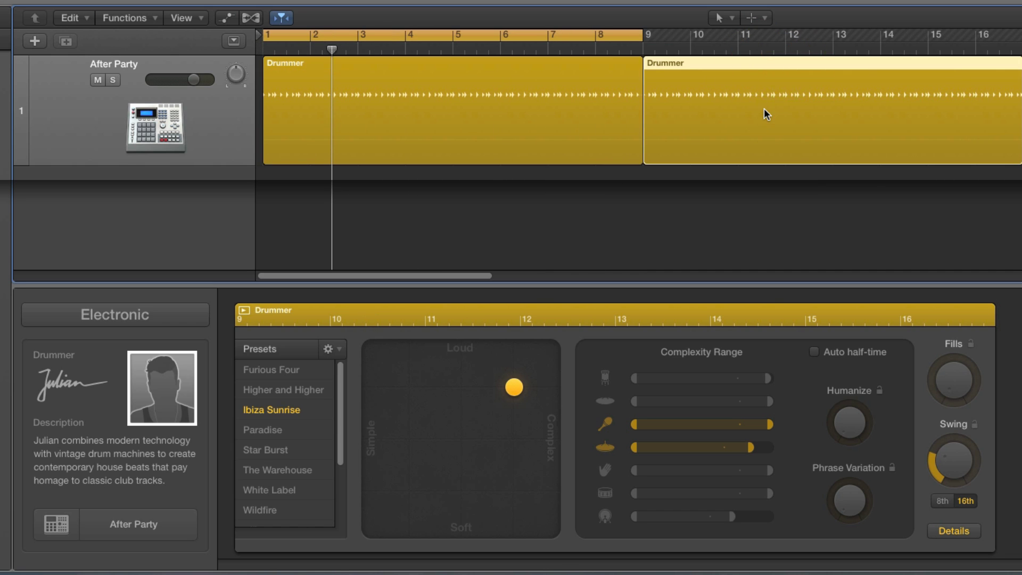
click(590, 95)
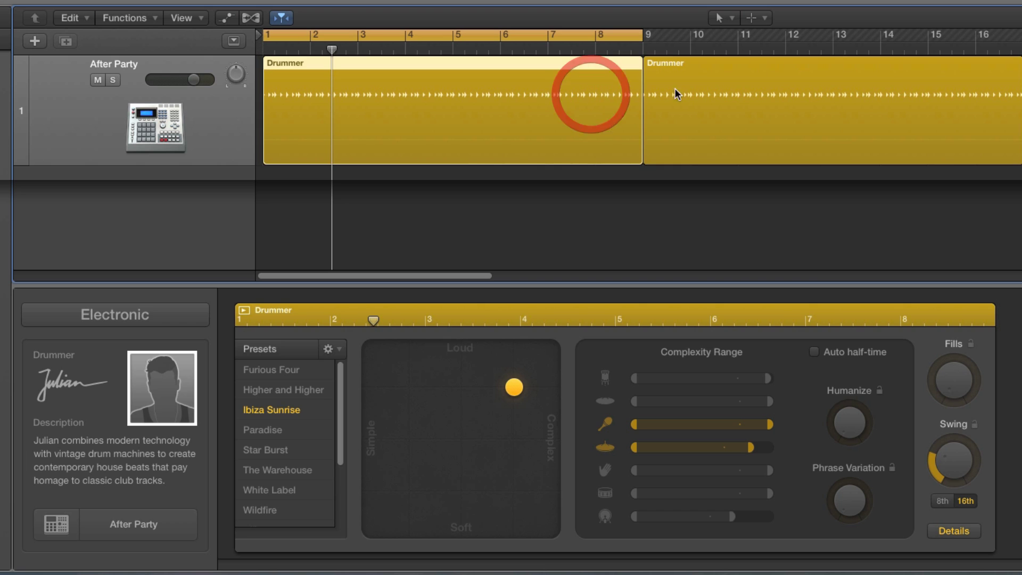
click(816, 102)
- Shift the cycle range to bars 9–17 and add claps to the second Drummer region, auditioning it
drag(528, 37, 908, 38)
scroll(841, 103, right, 5)
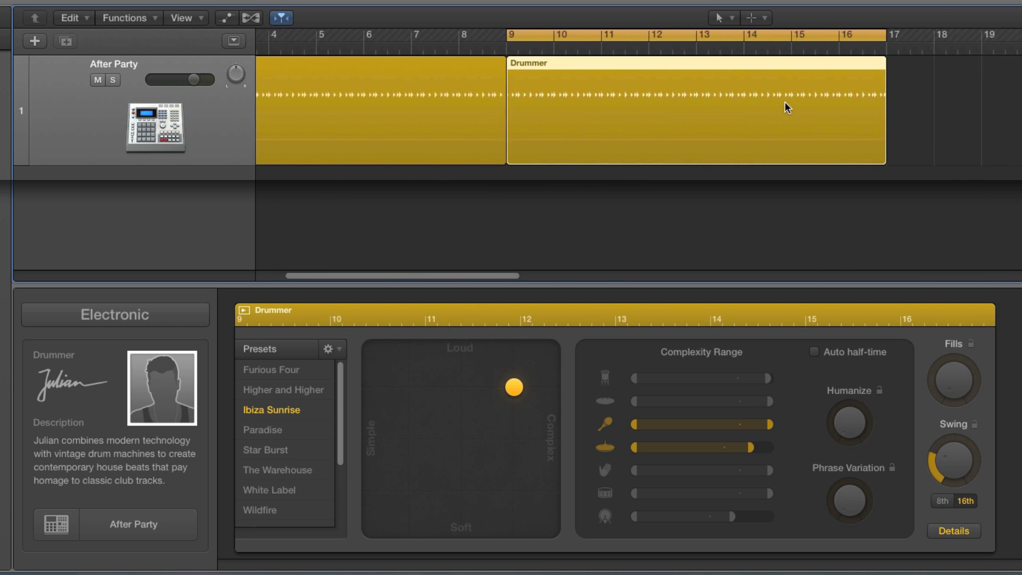
click(605, 472)
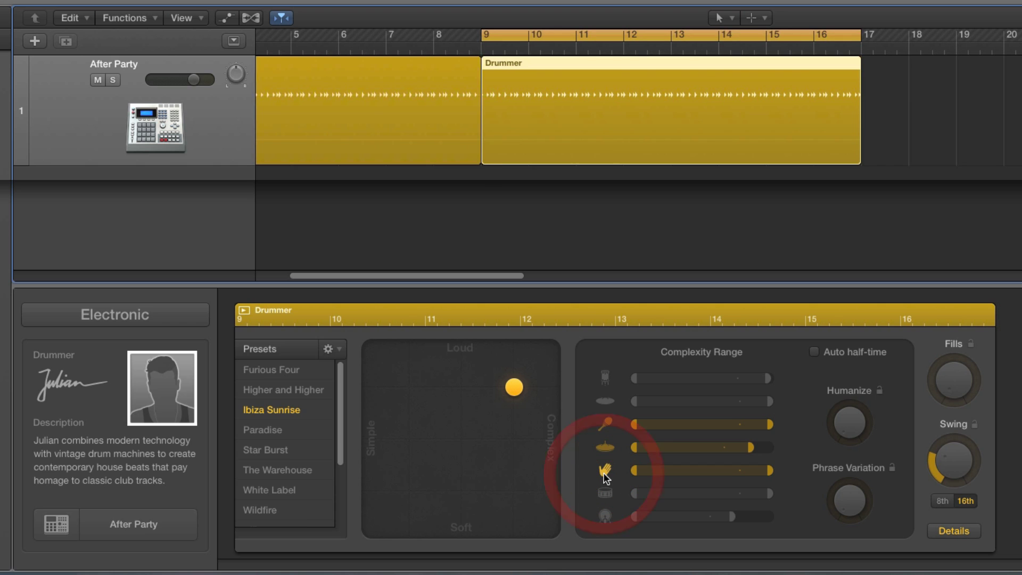
key(space)
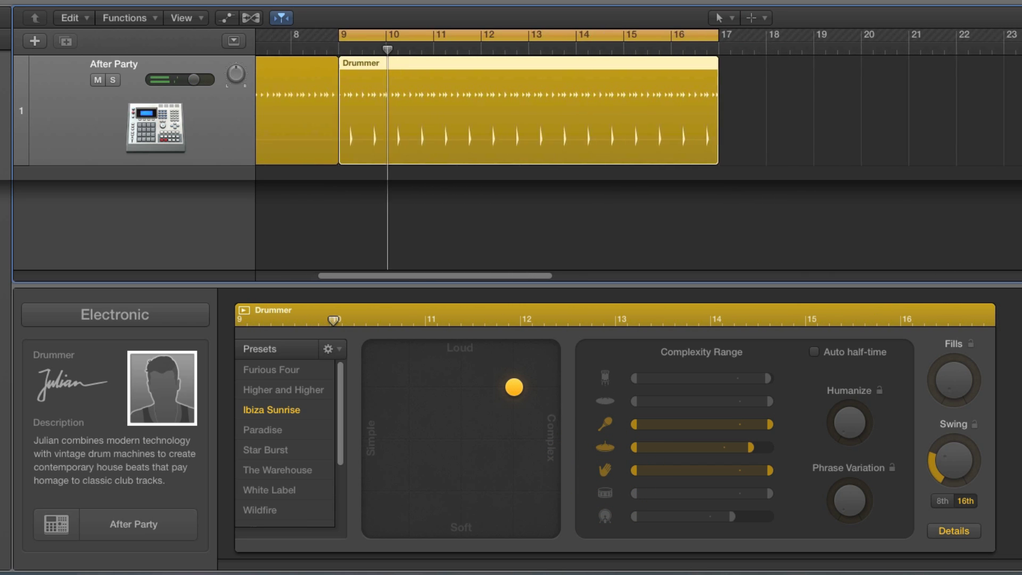
- Copy the second Drummer region to bar 17 and move the cycle range to bars 17–25
drag(398, 118, 761, 143)
scroll(756, 144, right, 5)
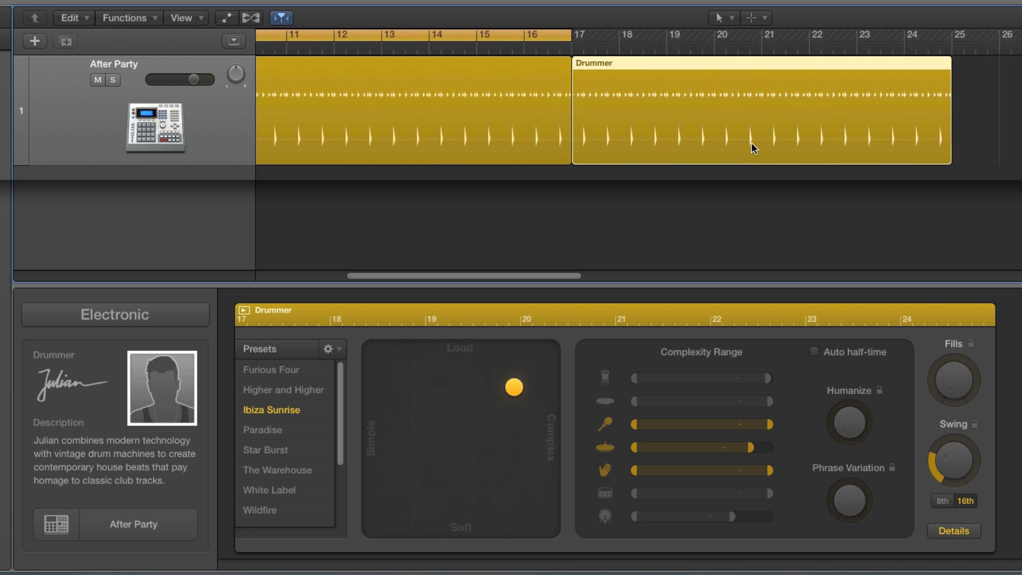
drag(408, 40, 782, 57)
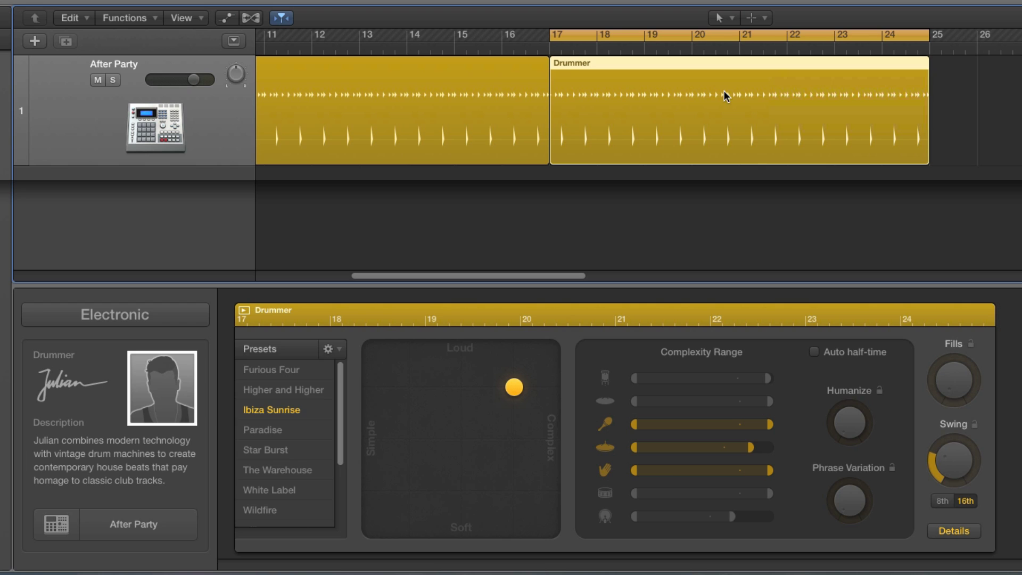
- Enable the kick in the third Drummer region and reduce its upper complexity limit to nearly the minimum, auditioning the pattern
click(606, 516)
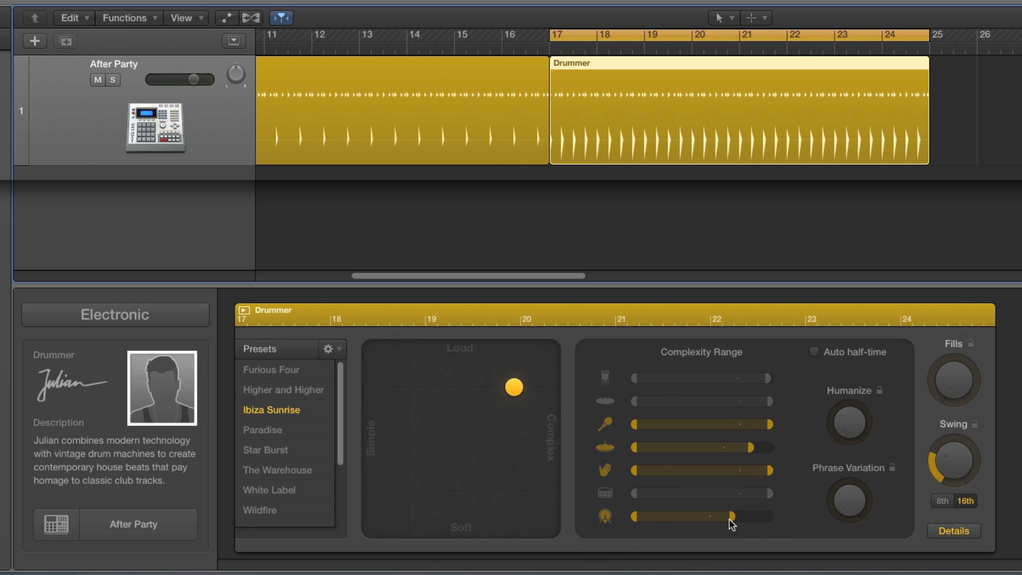
drag(729, 520, 640, 517)
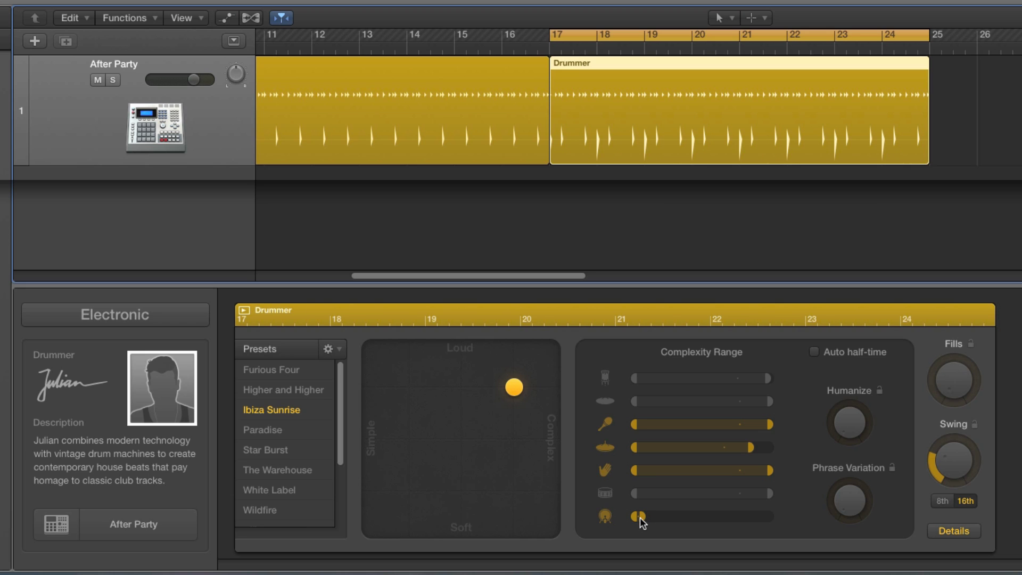
click(640, 517)
key(space)
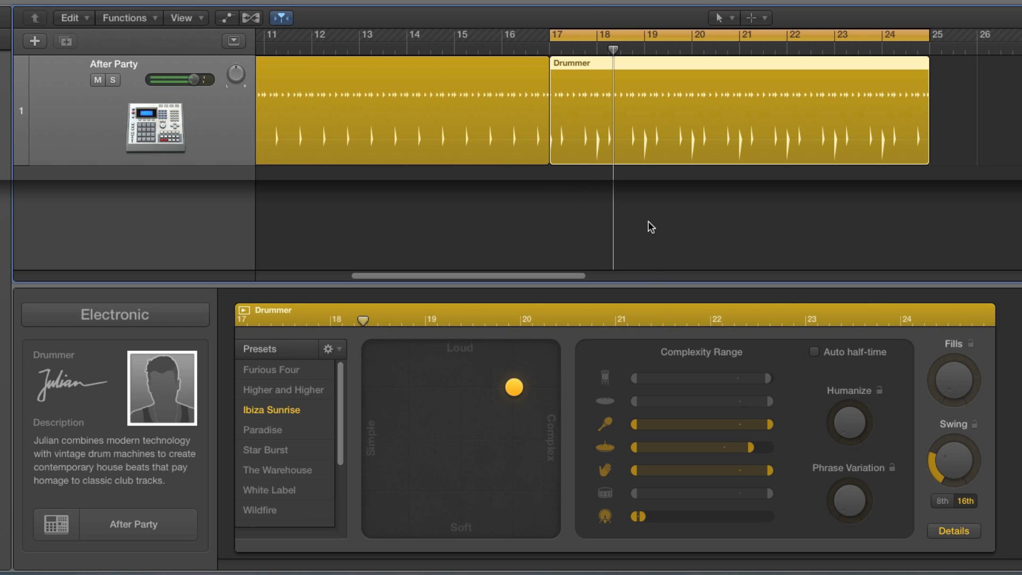
- Copy the third Drummer region so the copy starts at bar 25
scroll(634, 154, right, 5)
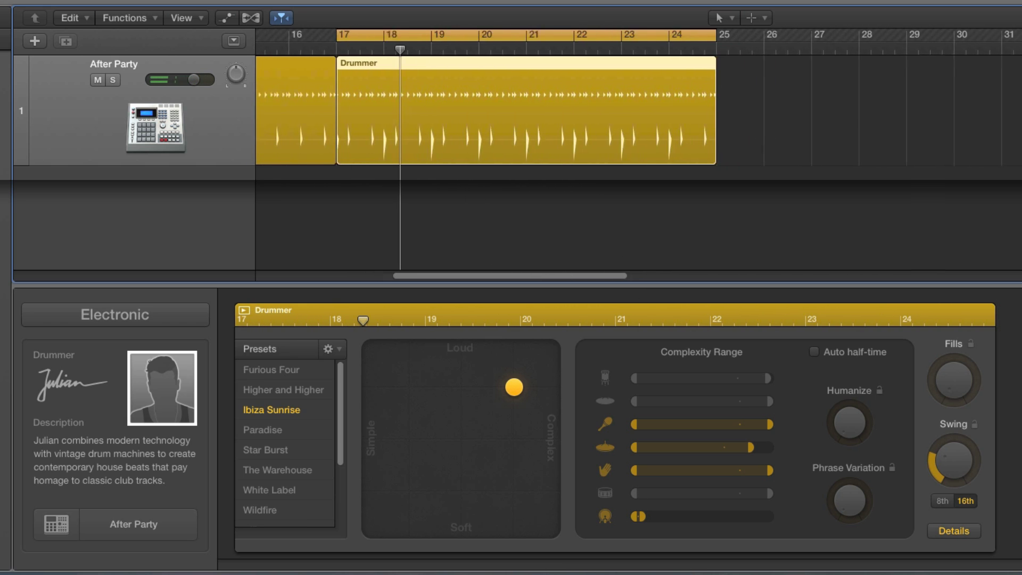
drag(447, 138, 781, 145)
scroll(767, 143, right, 1)
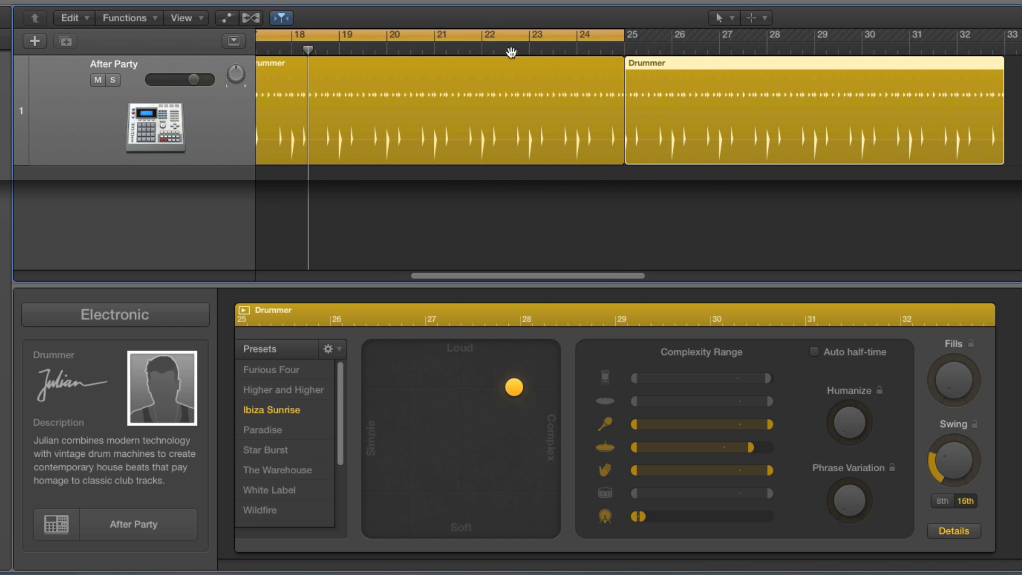
- Move the cycle range to bars 25–33 and raise the fourth region's upper kick complexity limit slightly, auditioning the pattern
drag(487, 35, 867, 63)
scroll(772, 98, right, 2)
scroll(734, 98, right, 1)
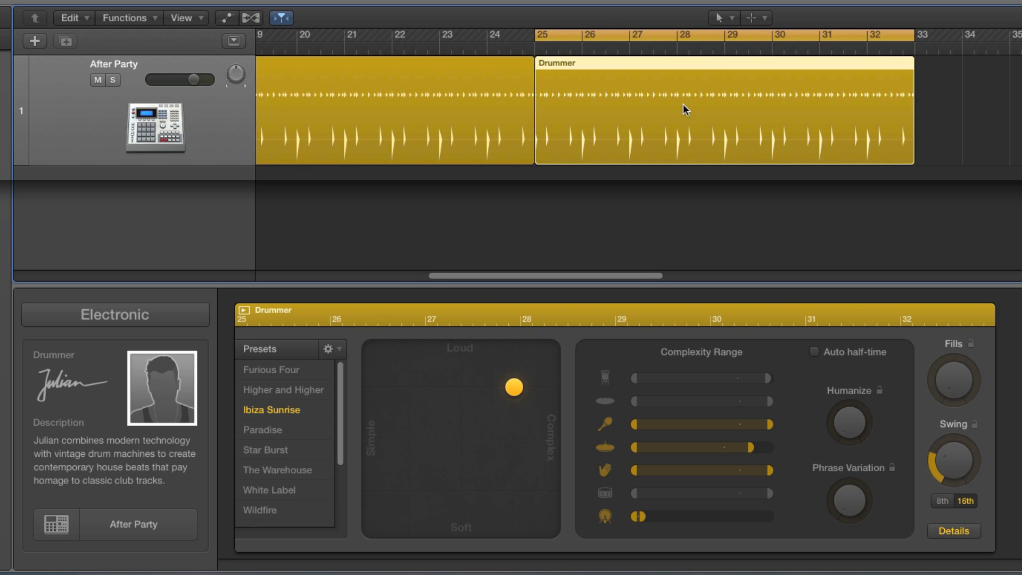
scroll(682, 104, right, 1)
click(479, 105)
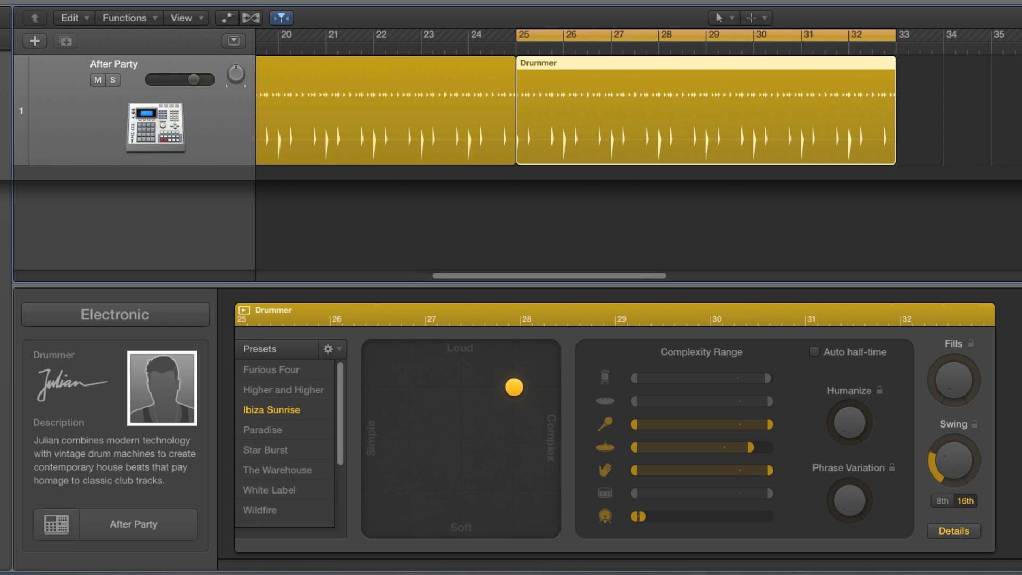
drag(646, 511, 656, 514)
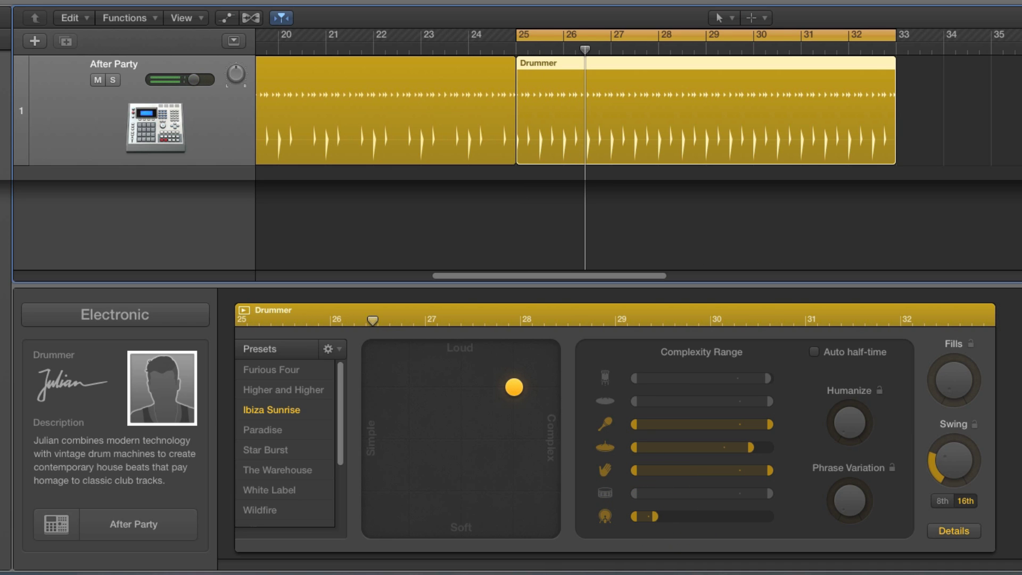
- Review the four Drummer regions one by one, checking which kit pieces and complexity ranges each one uses
key(super+Left)
scroll(530, 91, left, 5)
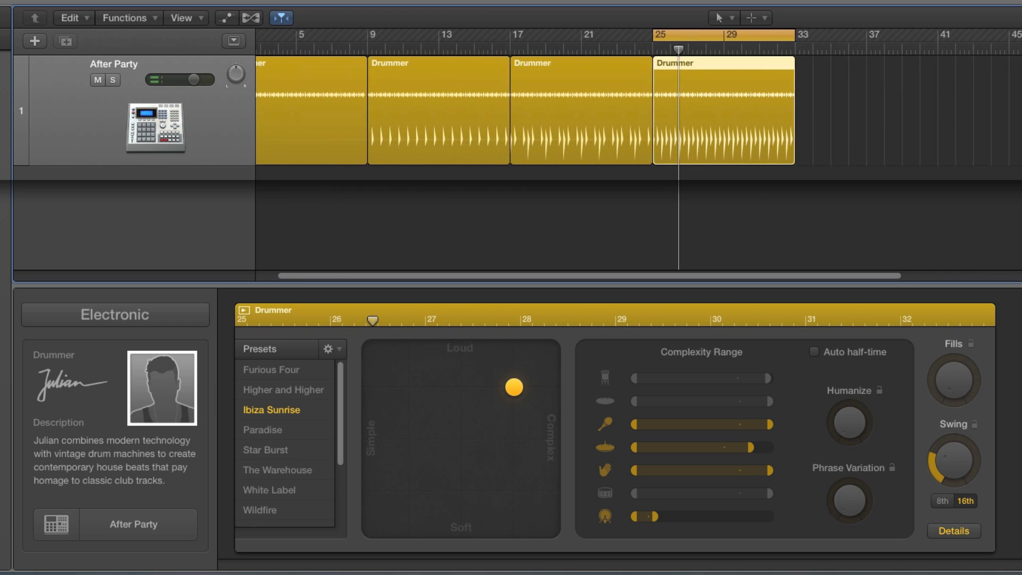
click(530, 91)
key(super+a)
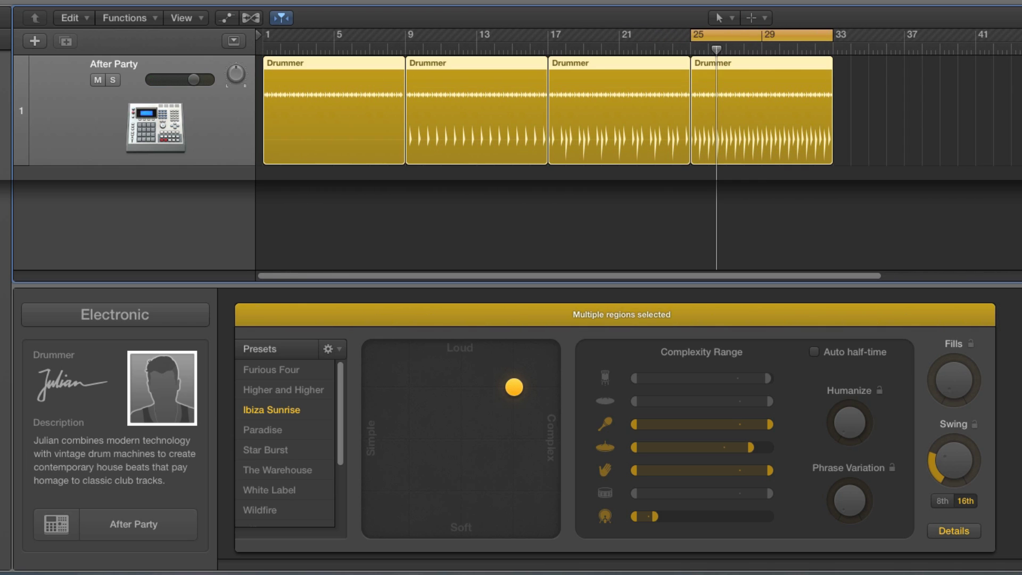
click(372, 120)
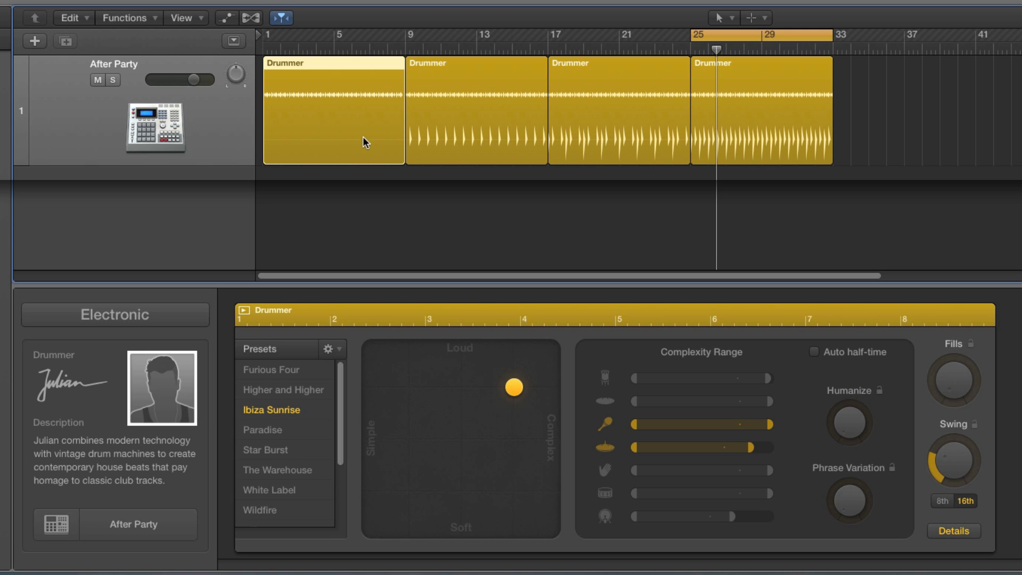
click(477, 98)
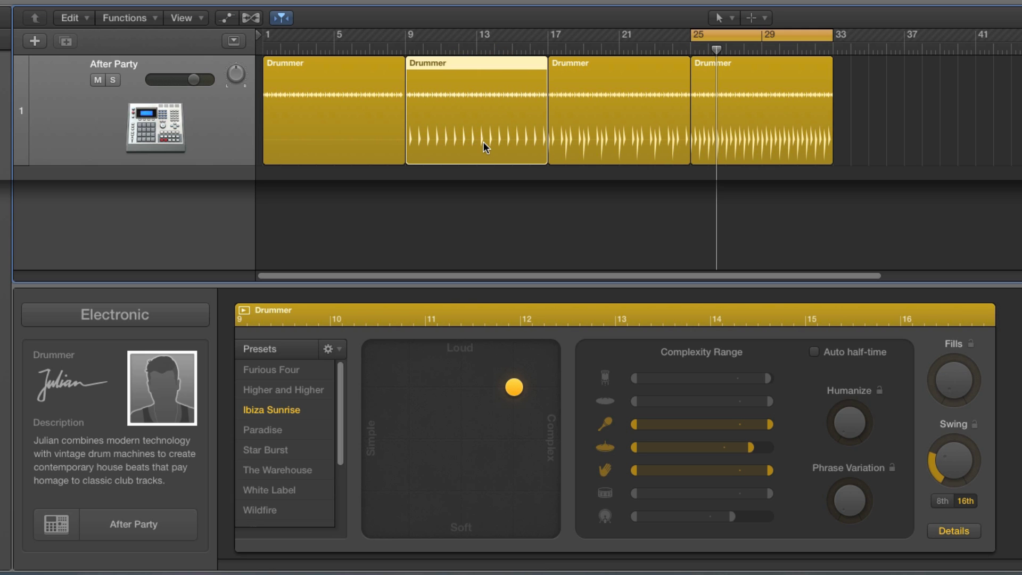
click(593, 107)
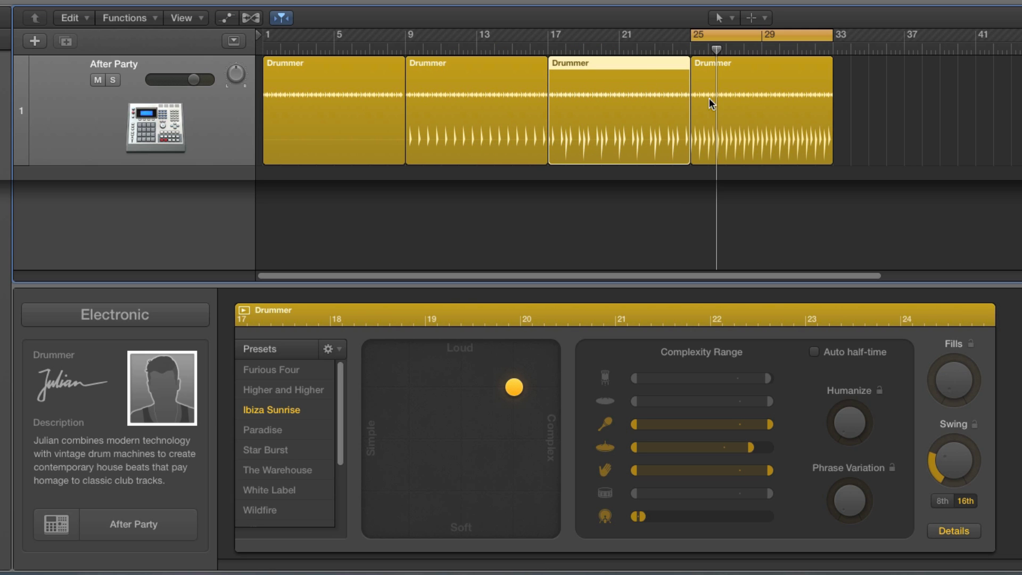
click(749, 104)
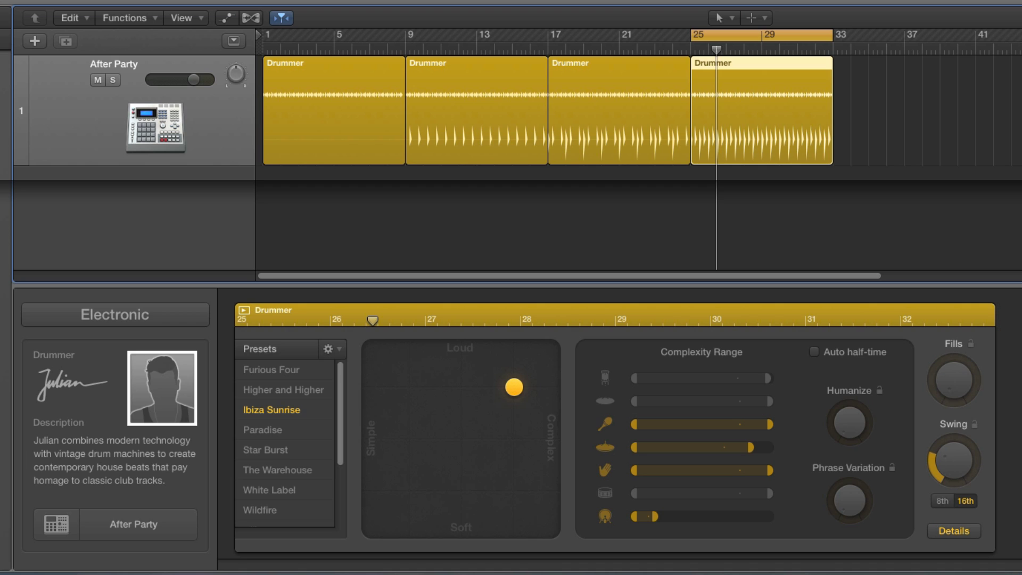
- Select all four Drummer regions together and turn off the cycle range
shift+click(618, 106)
shift+click(477, 107)
shift+click(322, 119)
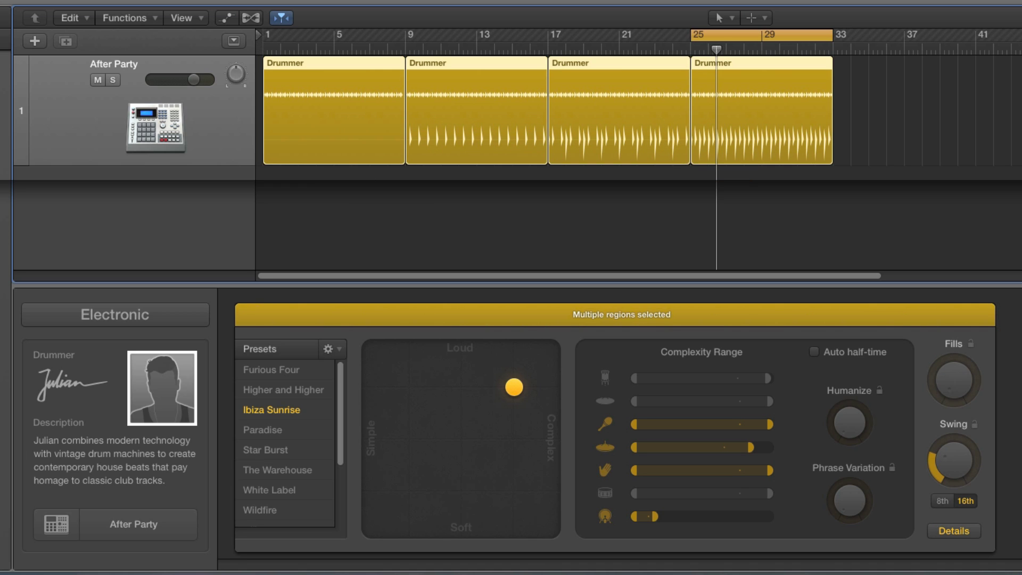
click(714, 37)
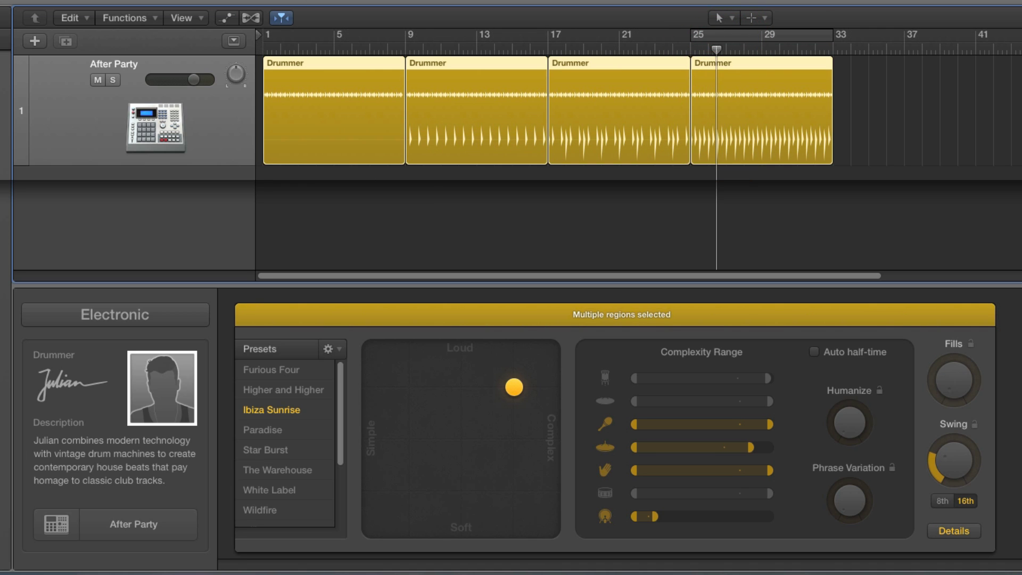
- Audition the arrangement from the start, jumping playback ahead to the regions at bars 9, 17 and 25
key(Return)
key(space)
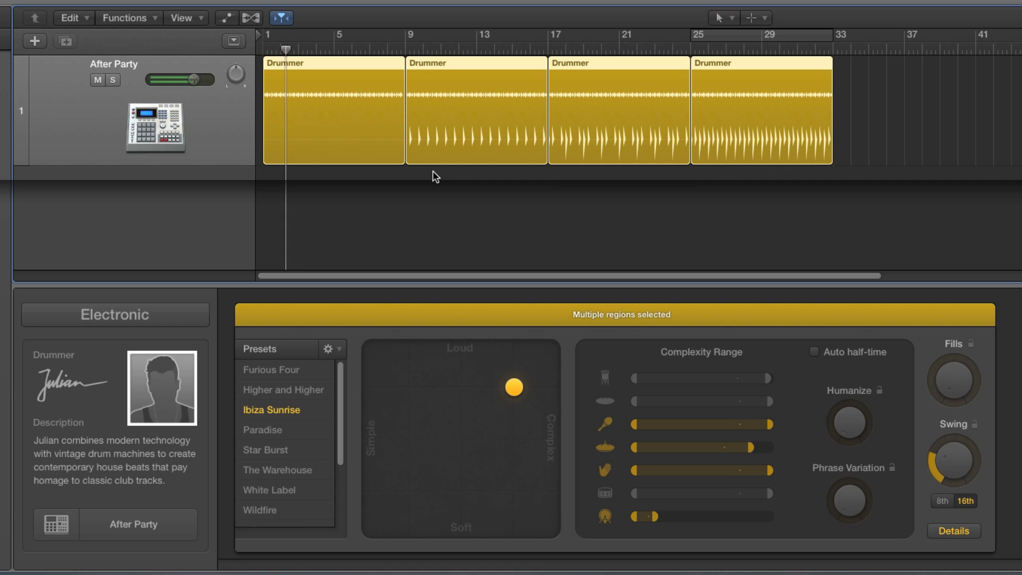
click(406, 37)
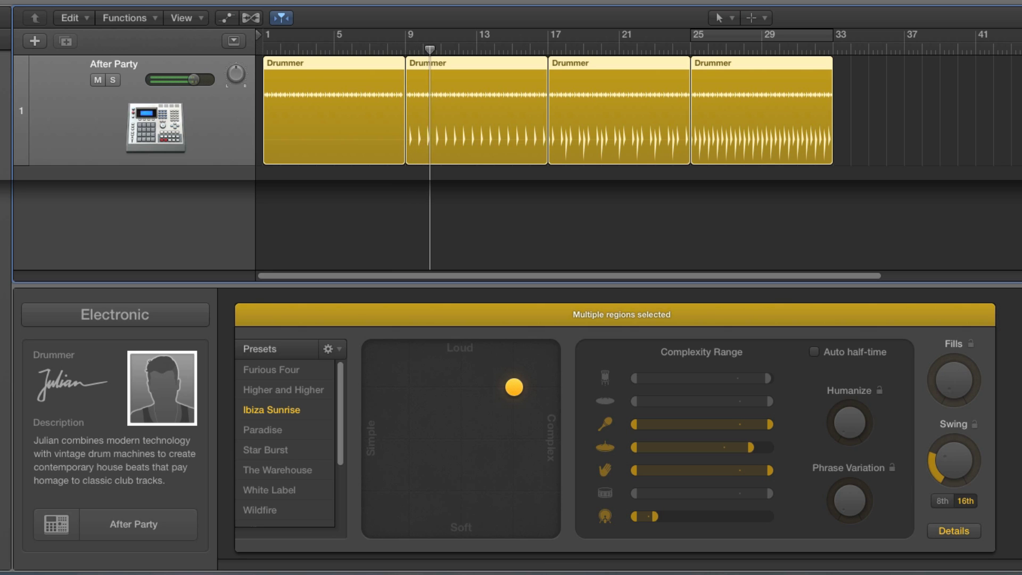
click(546, 48)
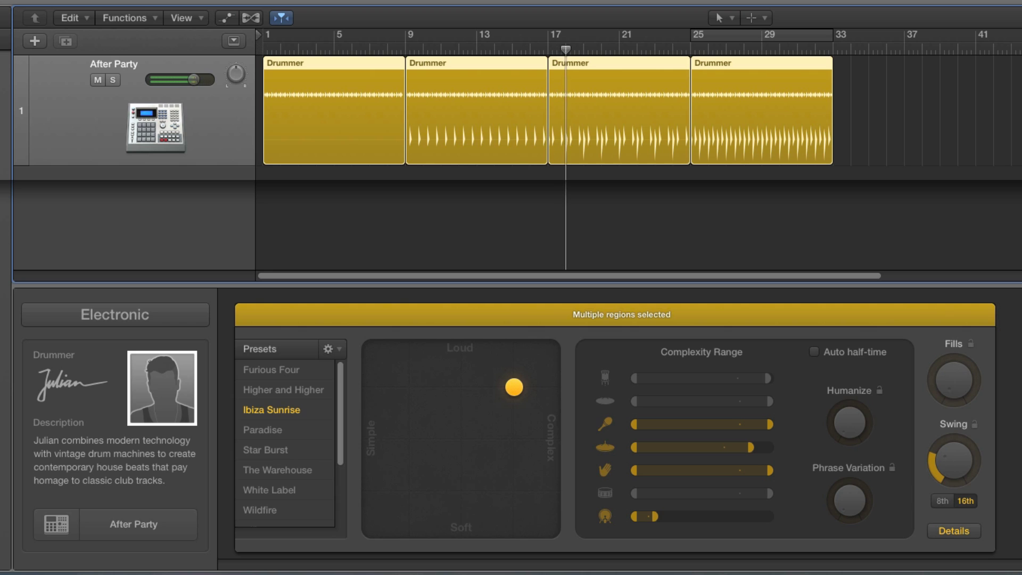
click(689, 50)
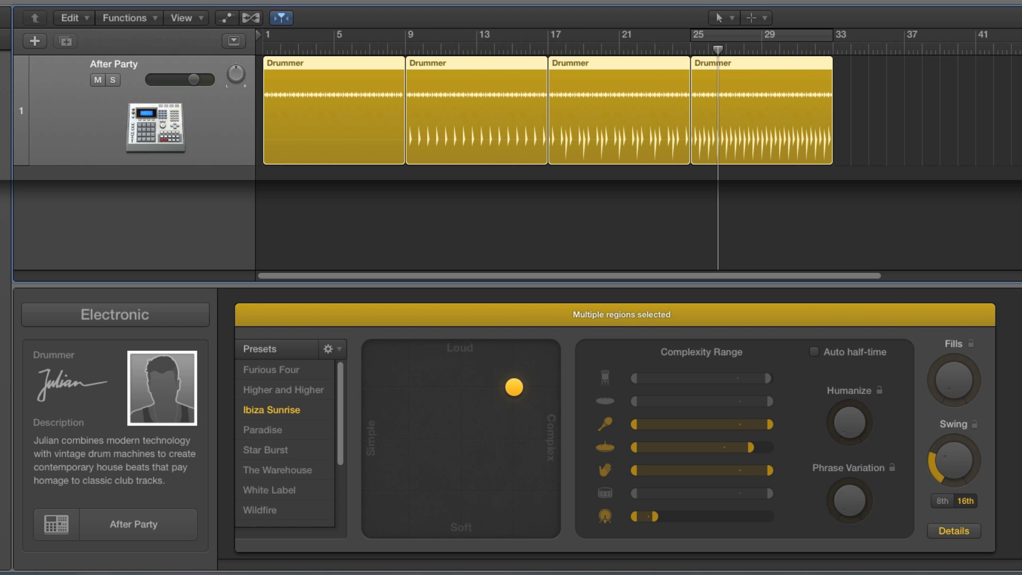
scroll(636, 154, right, 6)
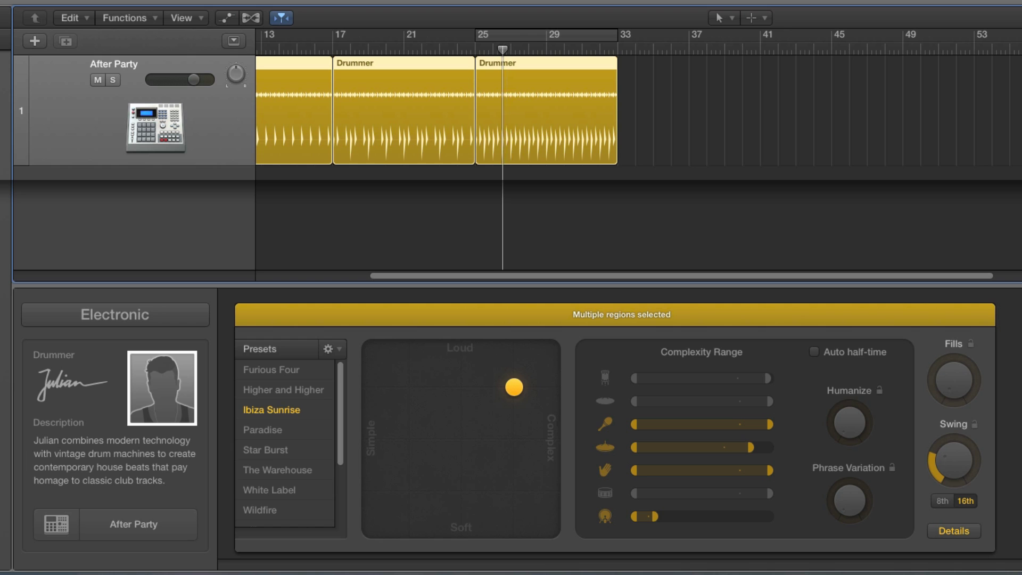
- Copy the Drummer region at bar 25 to bar 33 and move the cycle range to bars 33–41
click(688, 61)
click(524, 112)
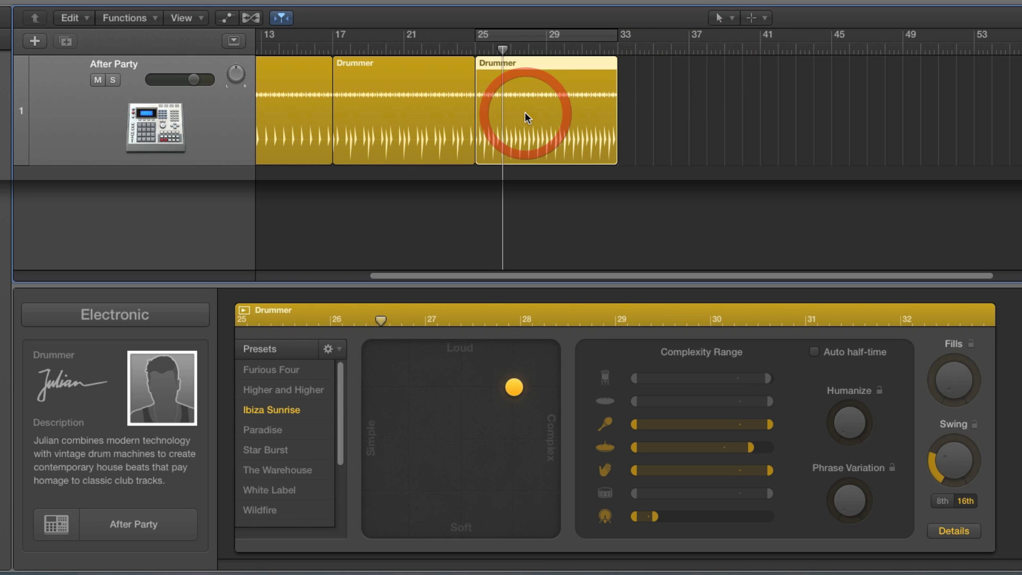
drag(518, 75, 663, 75)
click(536, 36)
drag(537, 35, 663, 38)
scroll(682, 140, right, 5)
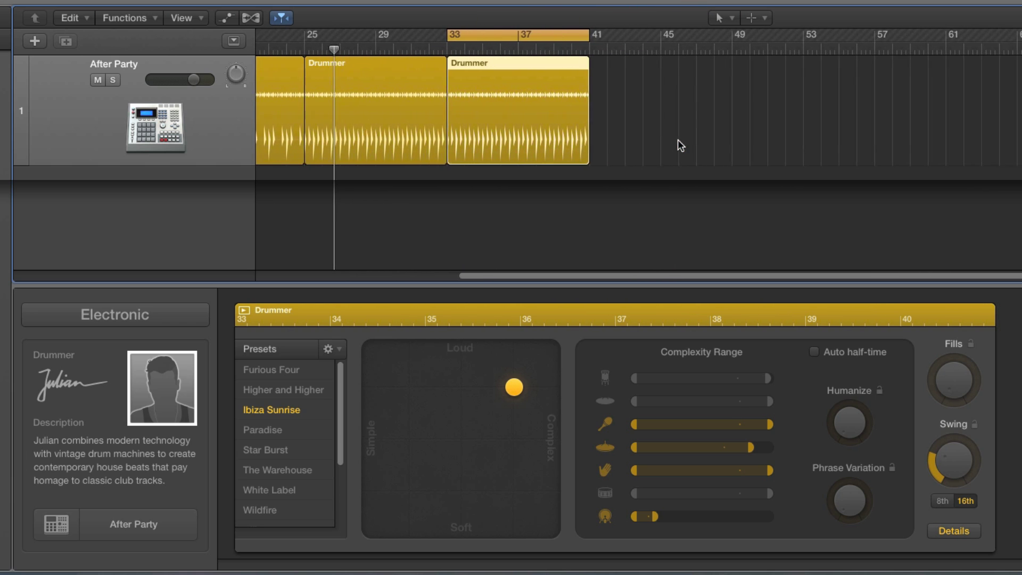
- Raise the upper kick complexity limit of the region at bar 33 to just under half, auditioning the pattern
click(506, 129)
click(400, 103)
click(502, 109)
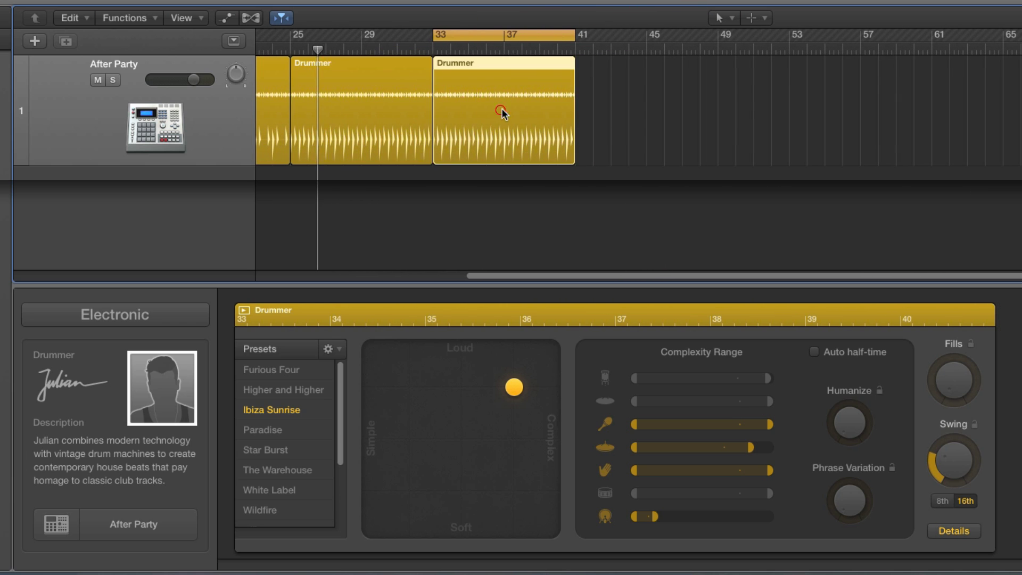
key(z)
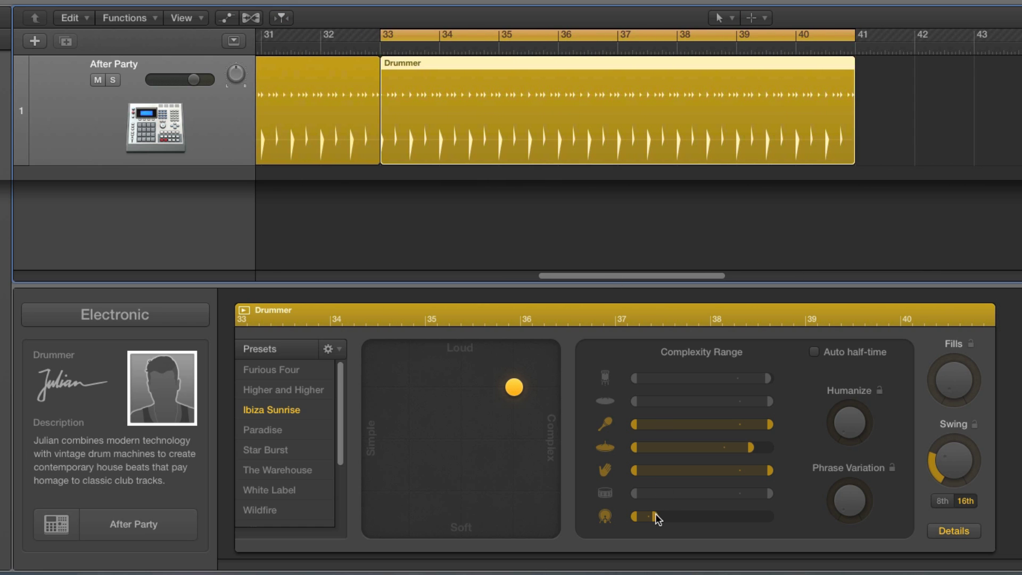
drag(656, 515, 690, 515)
key(space)
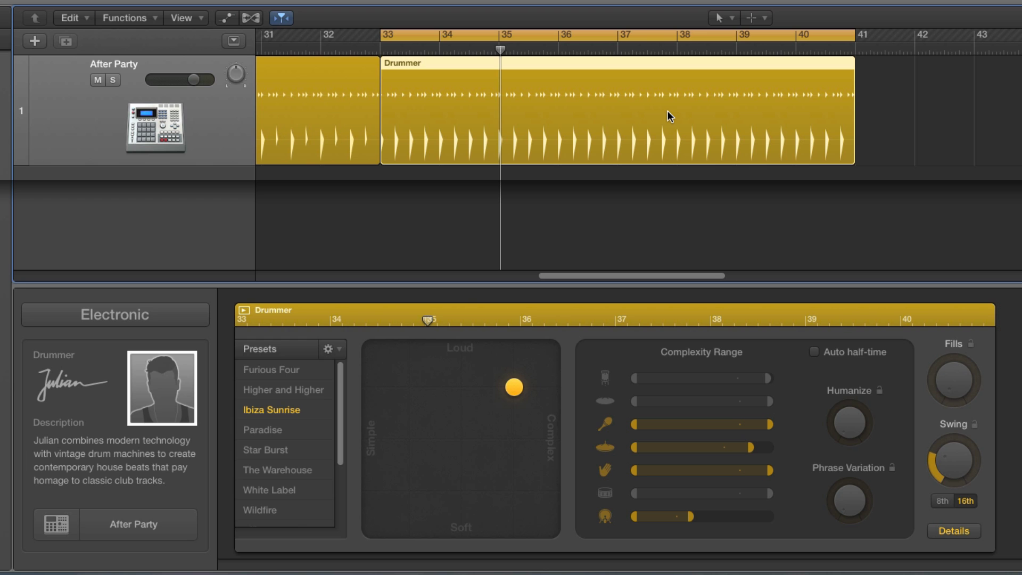
- Copy the Drummer region at bar 33 to bar 41, move the cycle range to bars 41–49 and start playback
scroll(668, 112, right, 5)
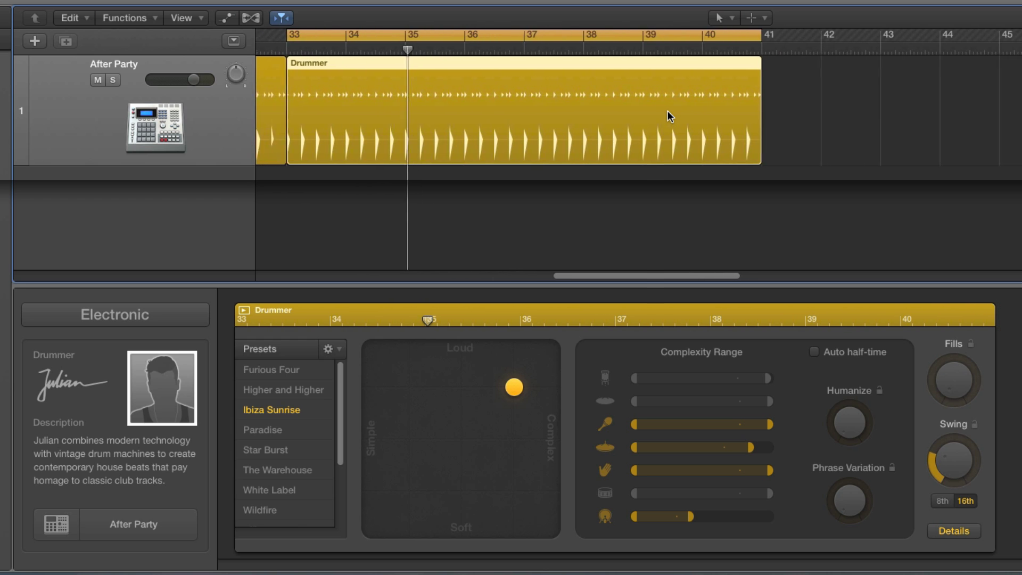
scroll(669, 116, right, 2)
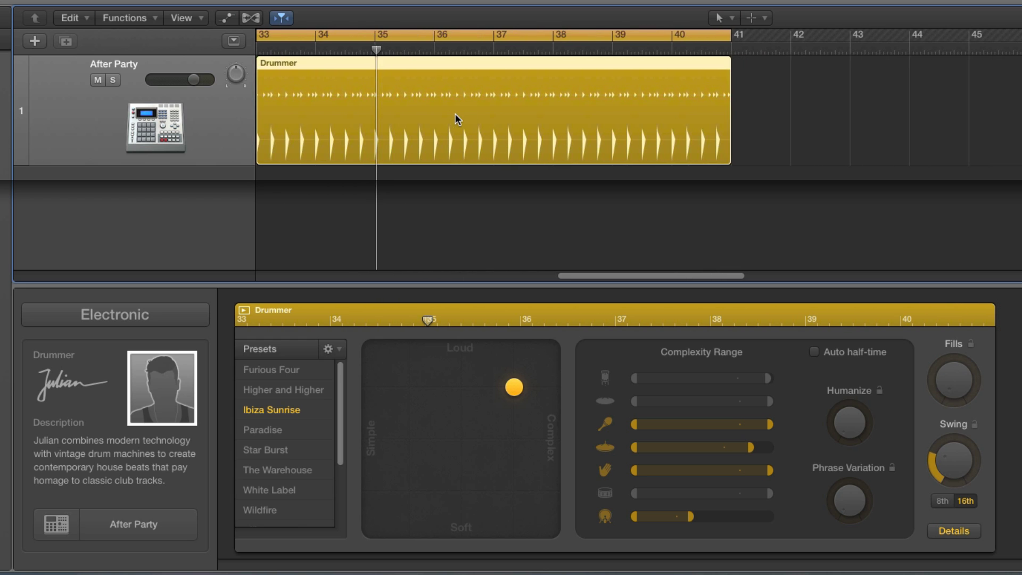
key(super+Left)
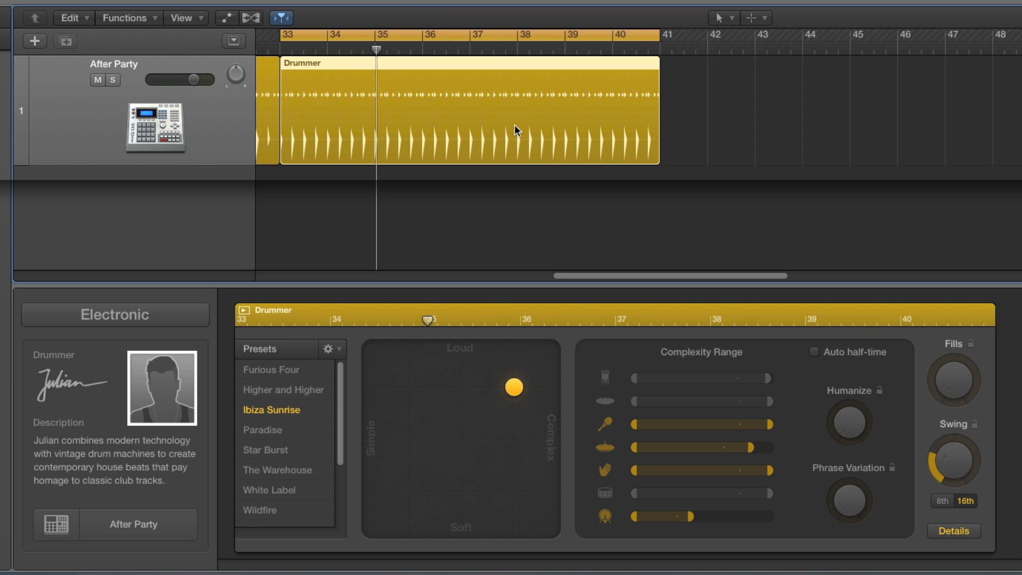
drag(527, 75, 793, 84)
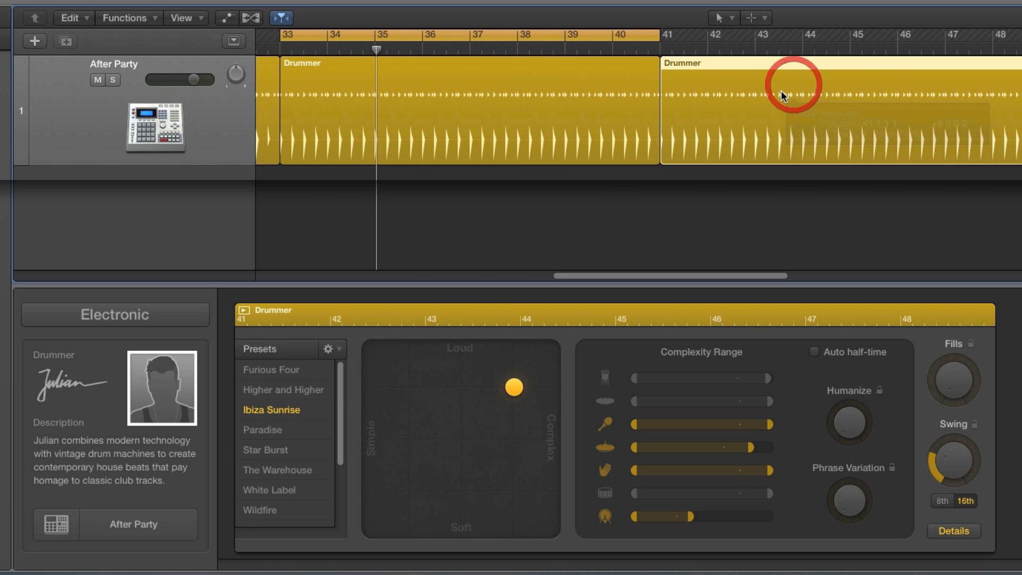
drag(490, 36, 879, 57)
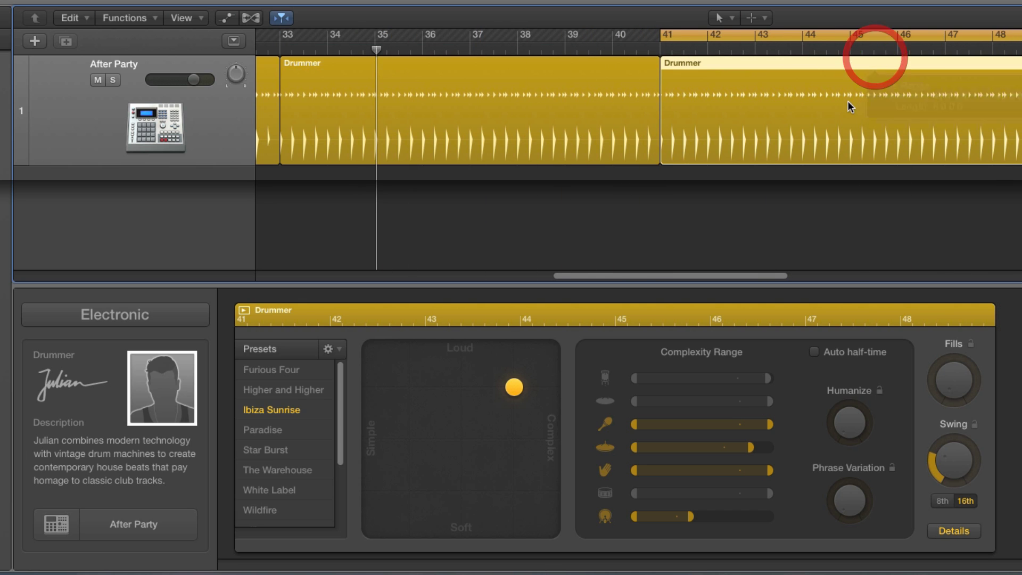
scroll(845, 101, right, 5)
key(space)
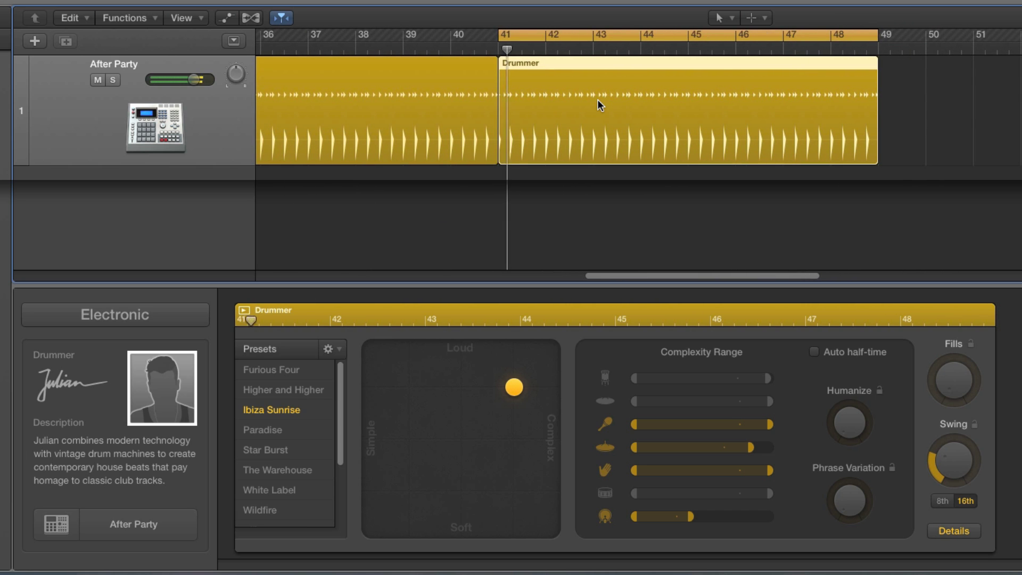
- Raise the upper kick complexity limit of the region at bar 41 to nearly maximum, auditioning slightly different amounts
key(super+Right)
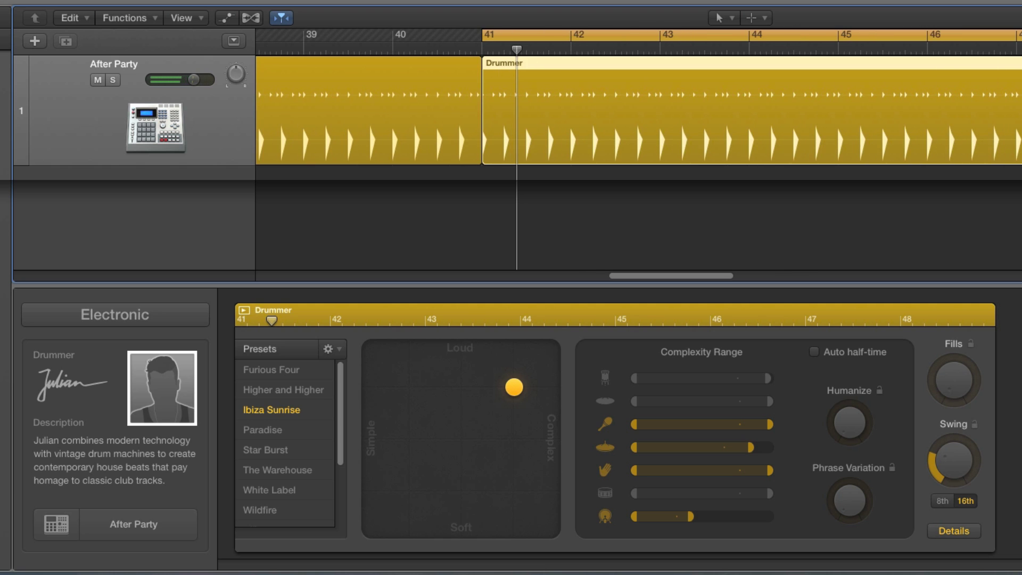
key(super+Right)
scroll(639, 149, right, 3)
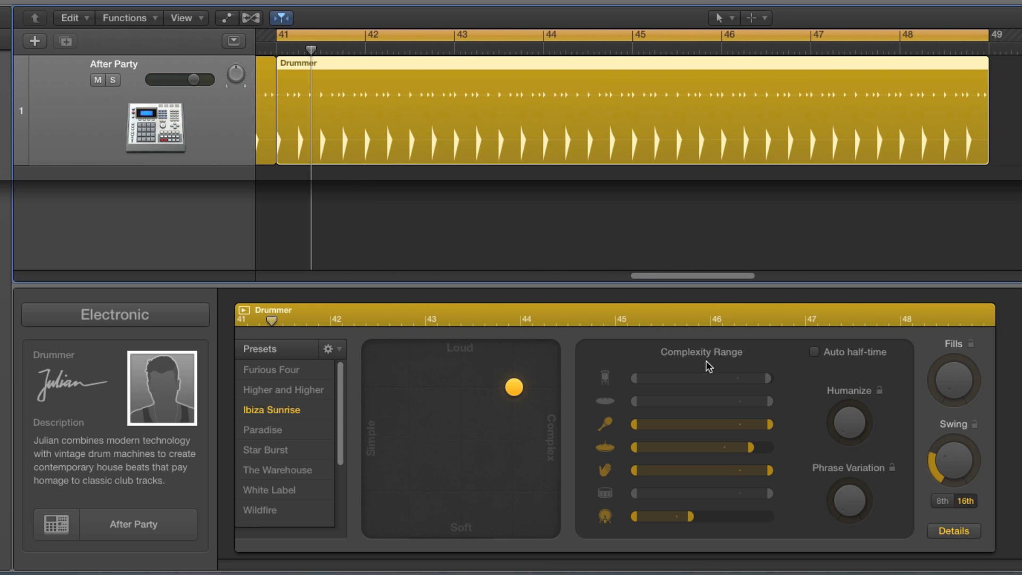
drag(694, 524, 765, 525)
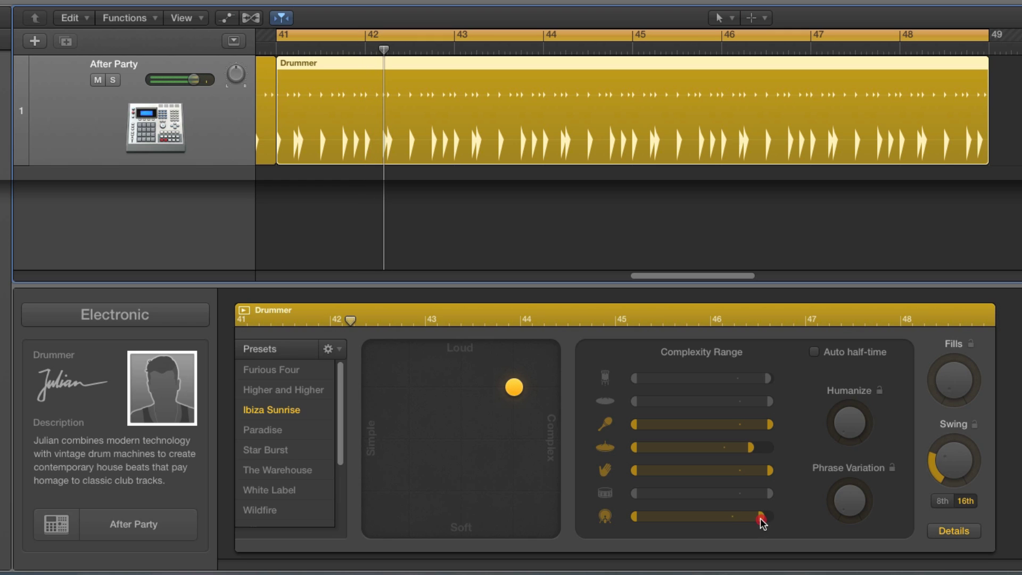
drag(760, 518, 753, 519)
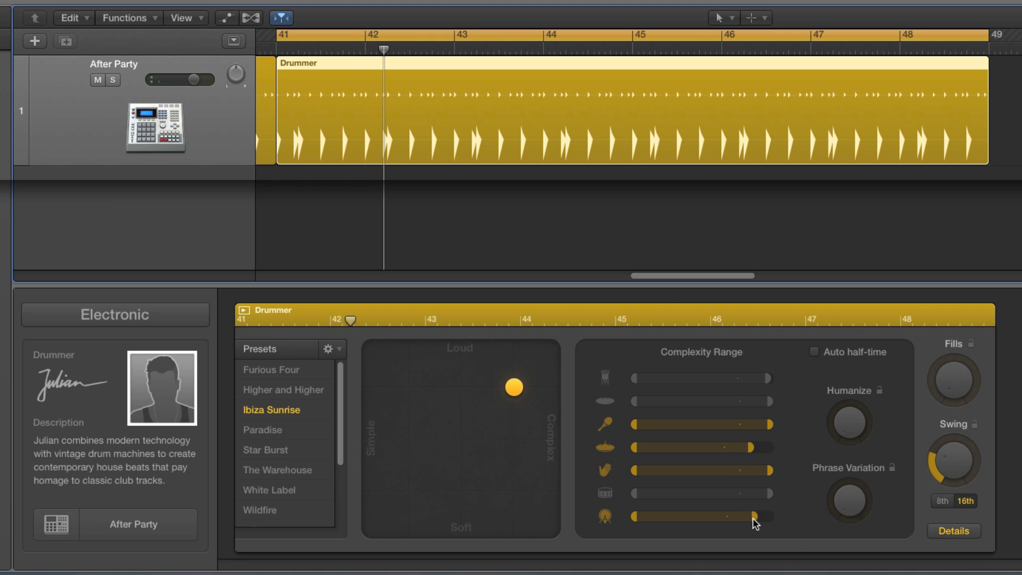
drag(753, 518, 765, 519)
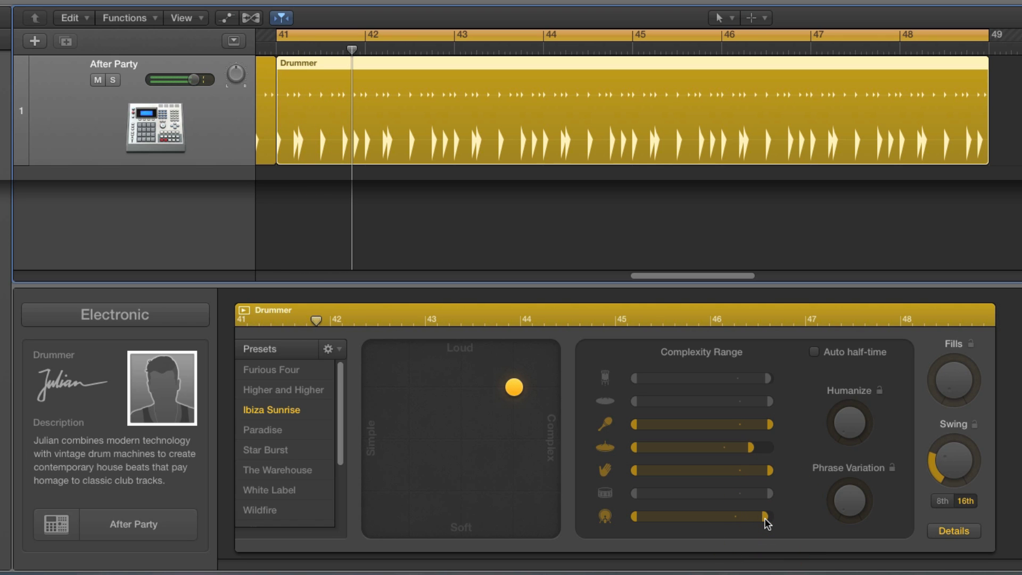
- Hide the complexity details and try several Kick, Snare & Claps variations for the region at bar 41, settling on variation 2
click(945, 532)
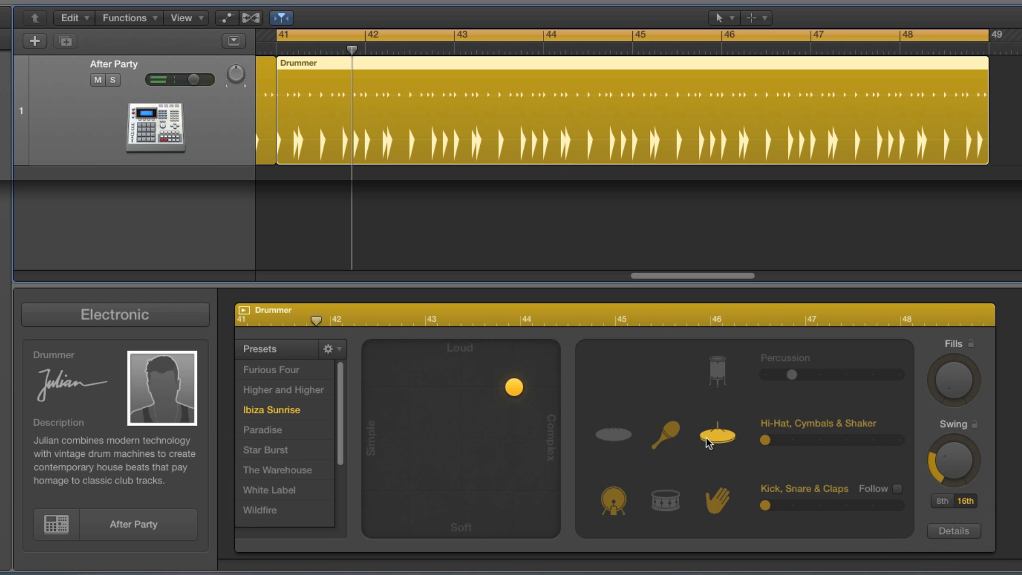
mouse_move(768, 439)
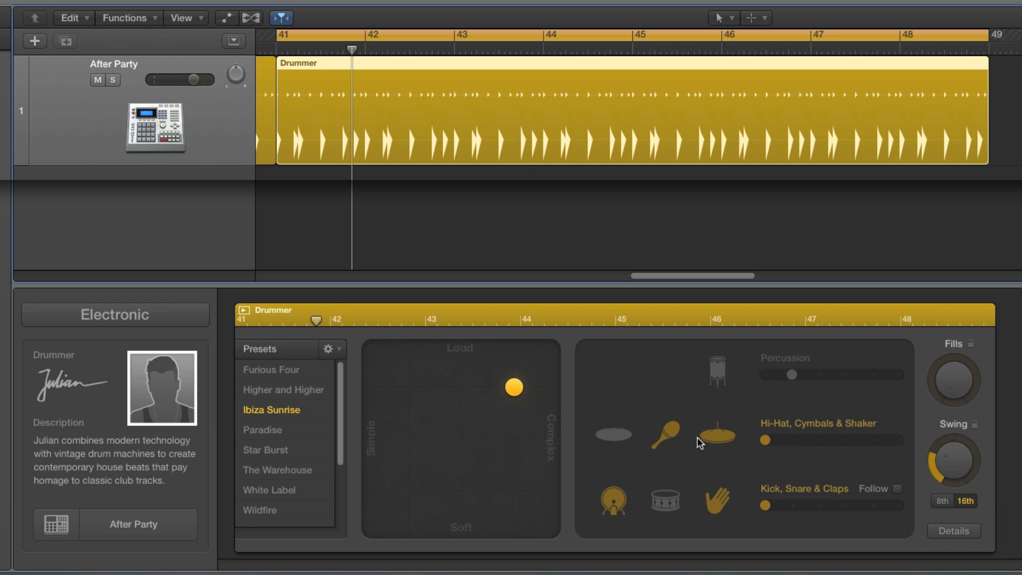
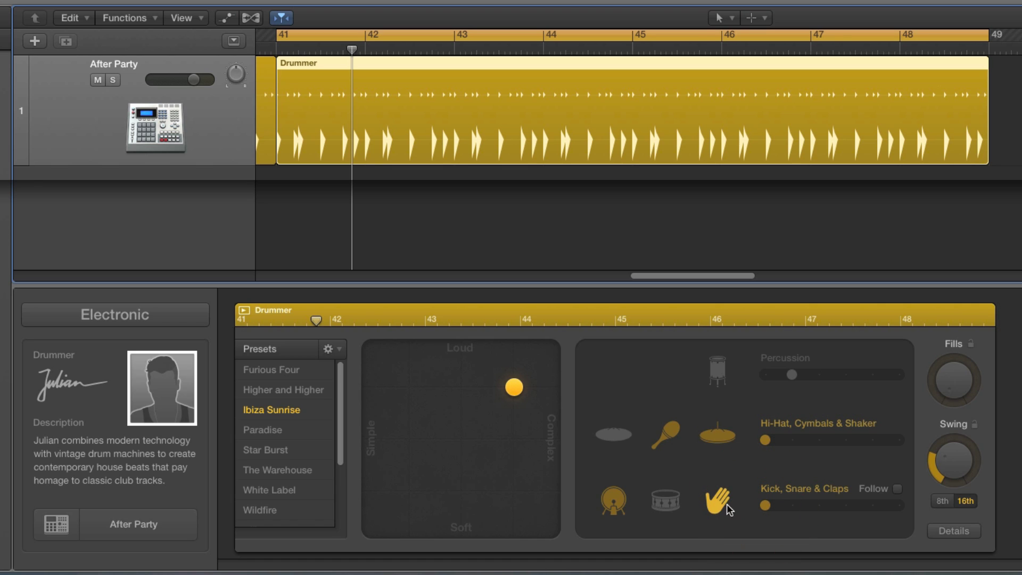
drag(765, 506, 731, 509)
click(766, 506)
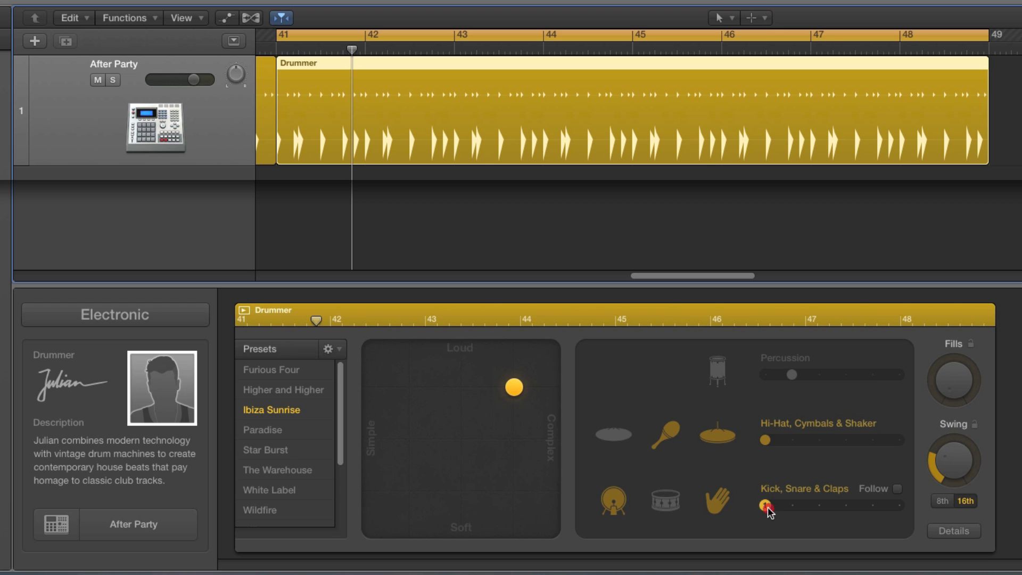
drag(768, 507, 793, 512)
drag(781, 512, 782, 511)
mouse_move(765, 442)
drag(786, 505, 892, 509)
drag(817, 508, 778, 507)
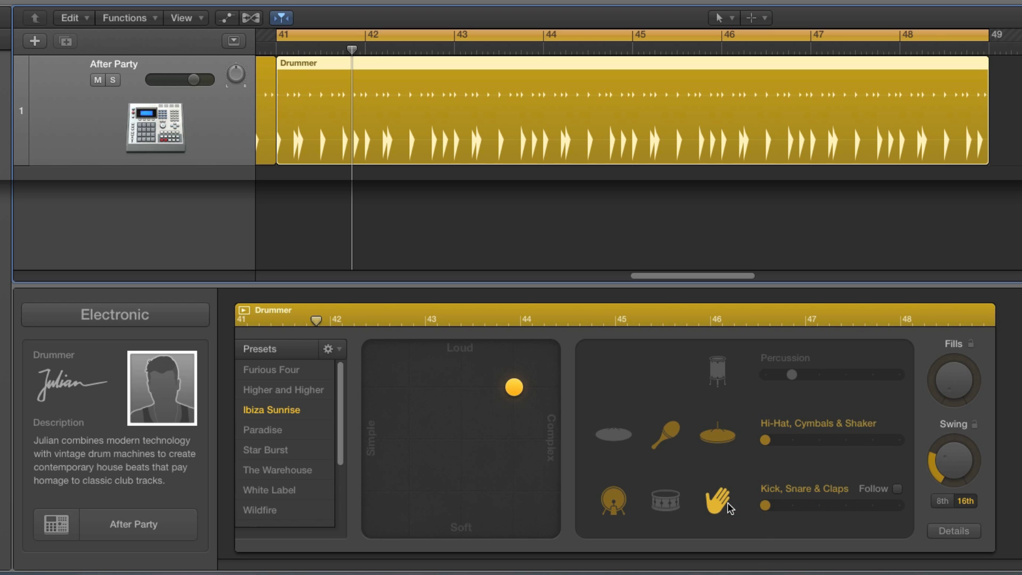
drag(769, 510, 794, 512)
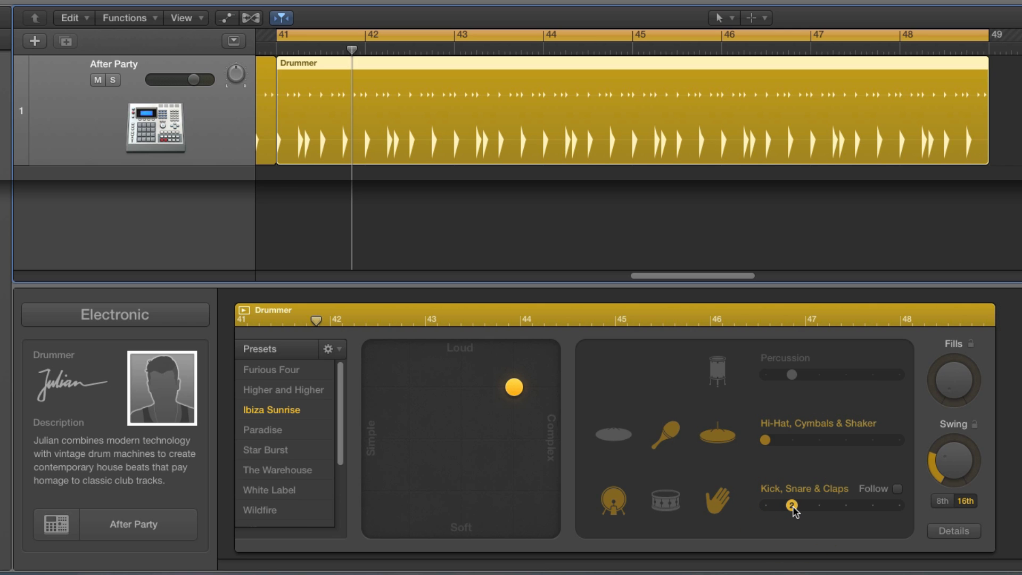
- Raise the kick's upper complexity limit to maximum, move the performance puck further towards Complex and audition the beat
click(938, 534)
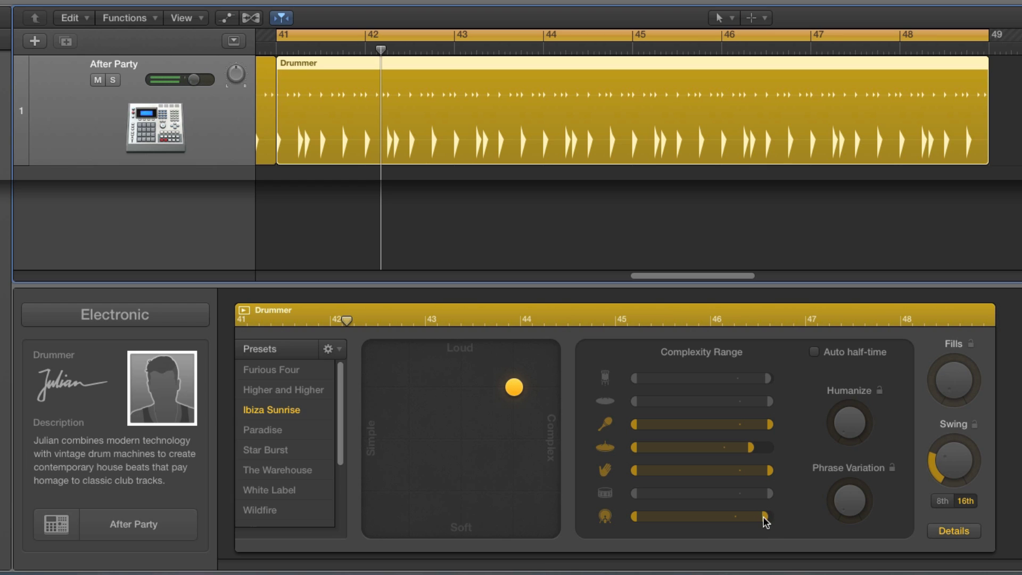
click(785, 512)
click(940, 531)
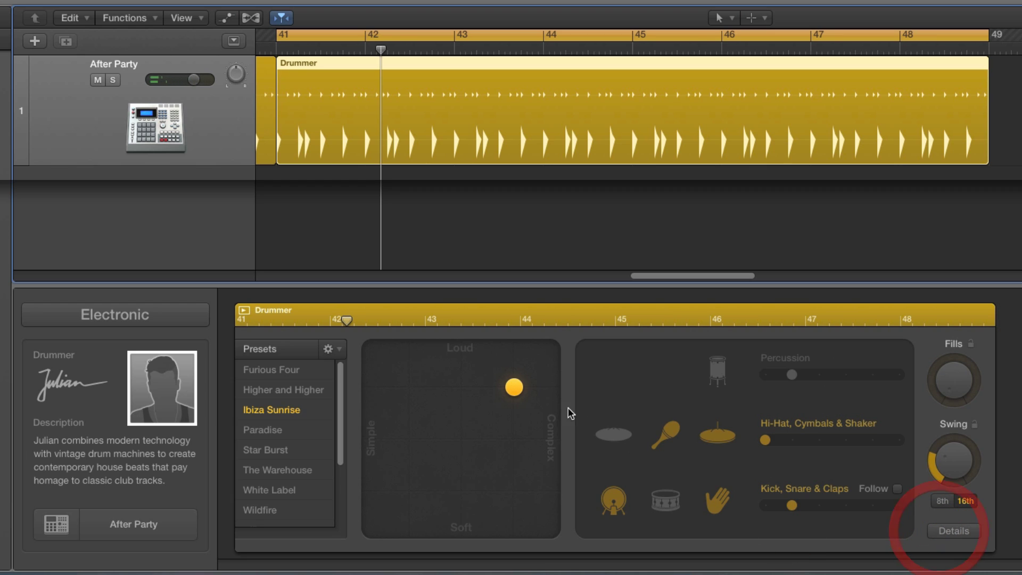
drag(516, 388, 543, 391)
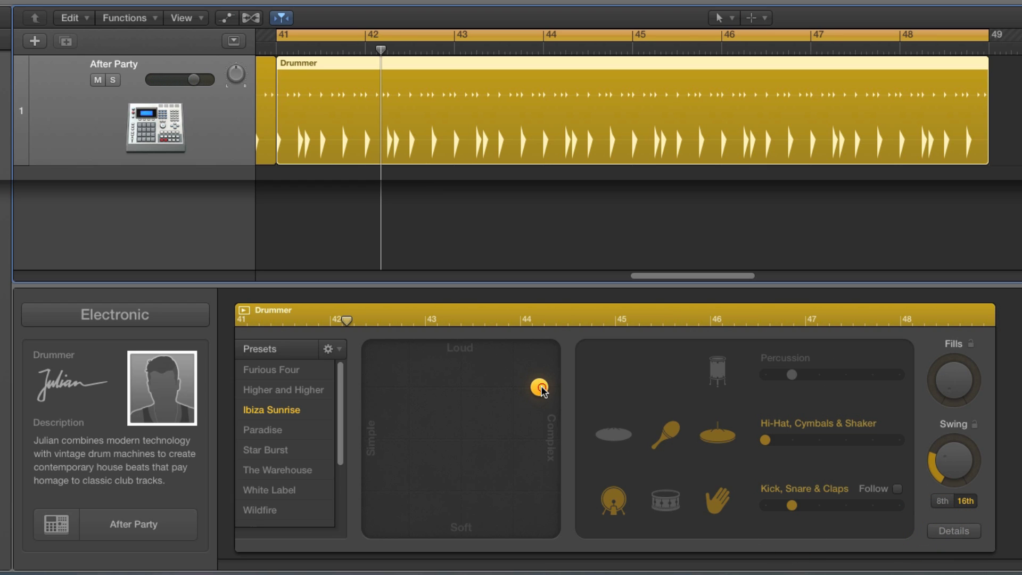
key(space)
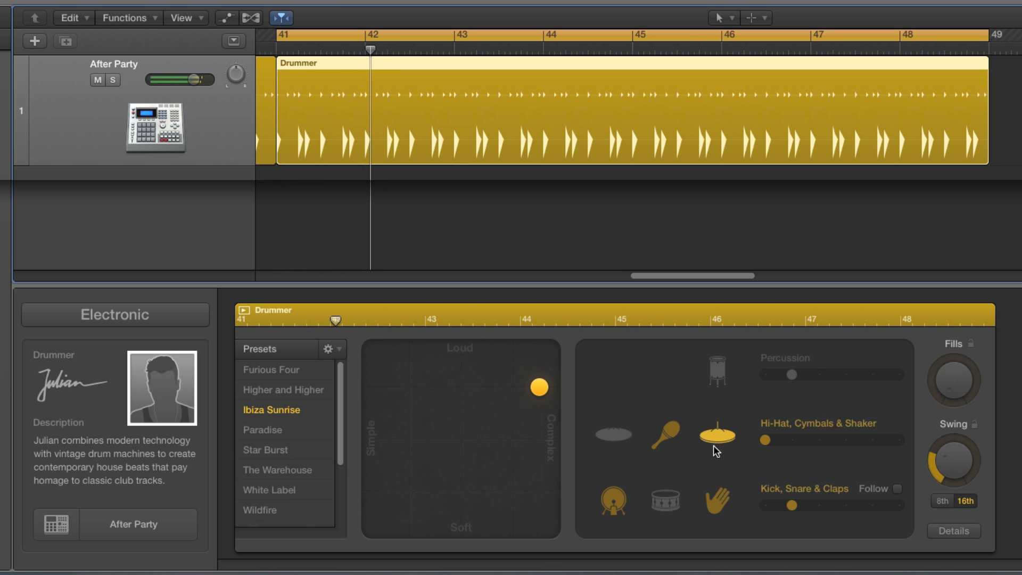
- Try Kick, Snare & Claps variations 4 and 5, and lower the claps' upper complexity limit to about three quarters
drag(792, 505, 839, 510)
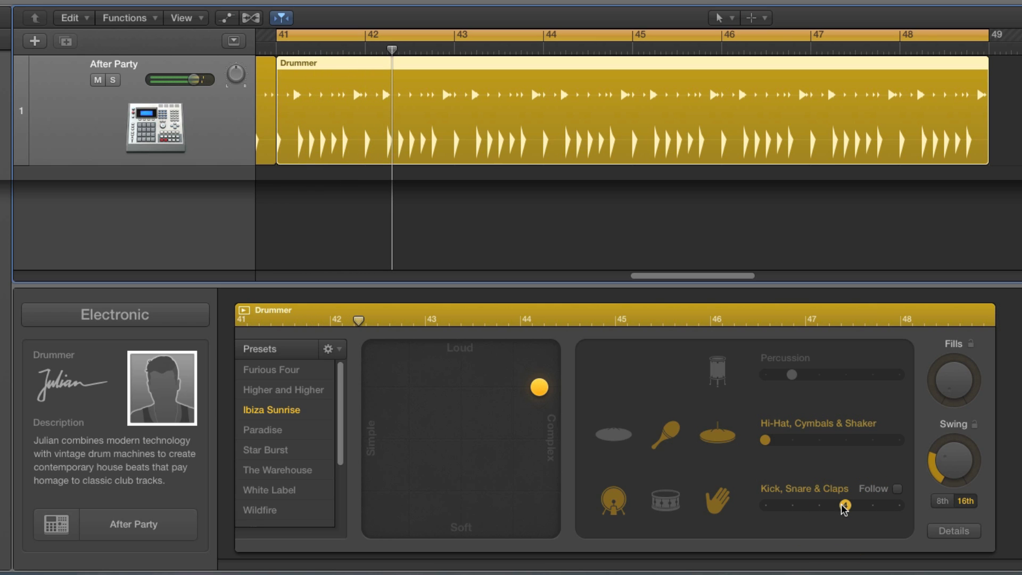
drag(840, 510, 861, 509)
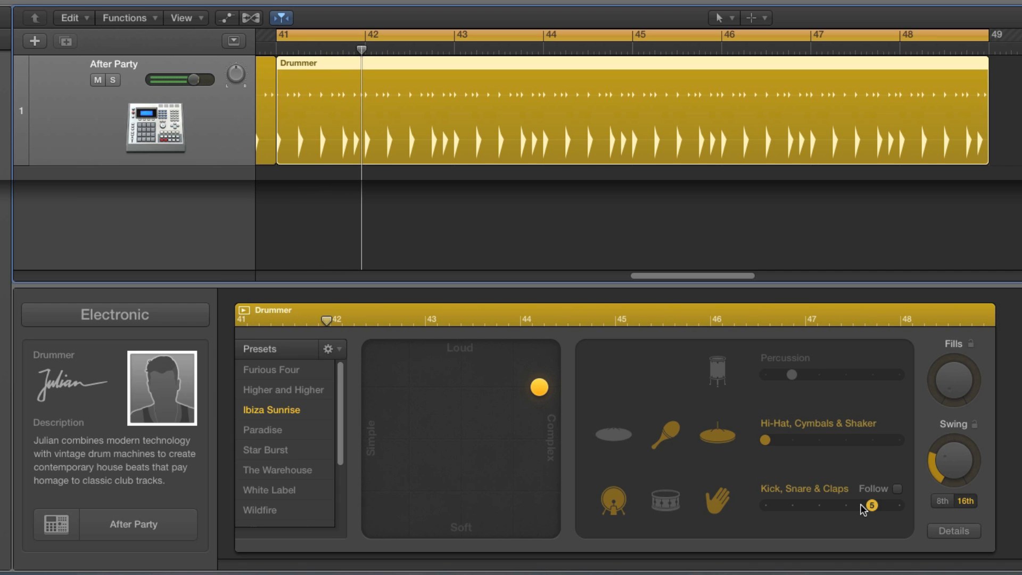
click(940, 531)
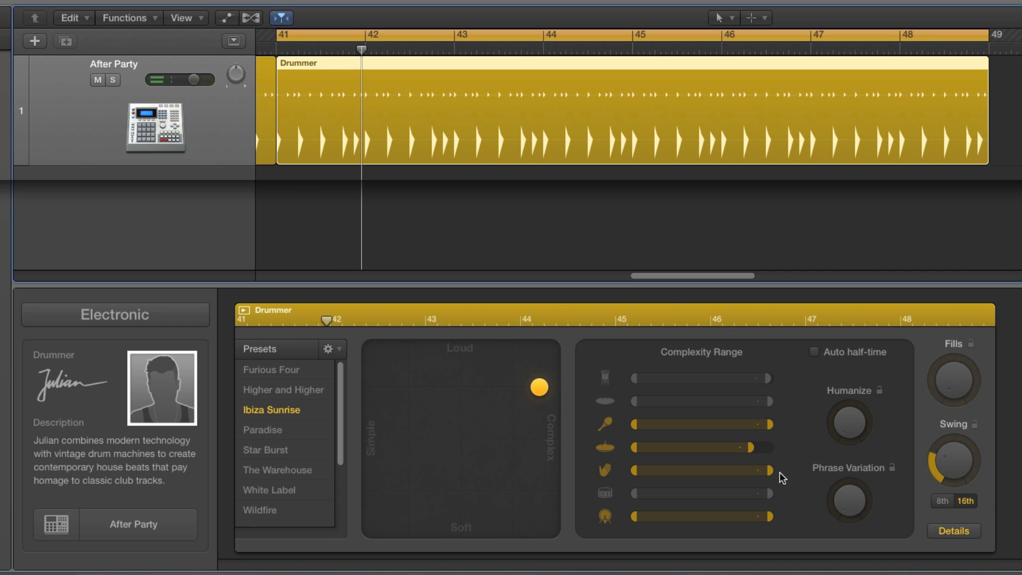
click(930, 531)
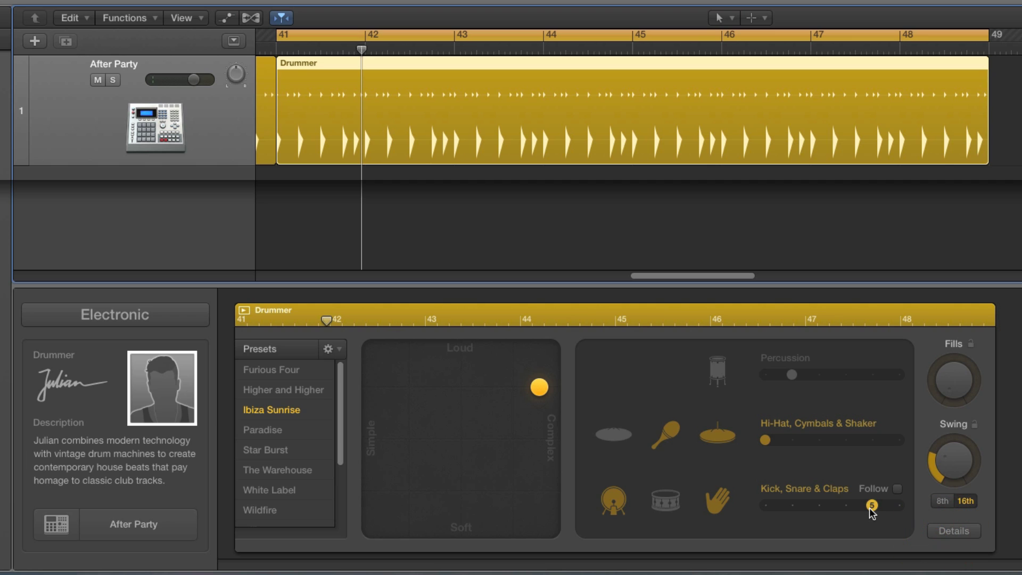
click(939, 530)
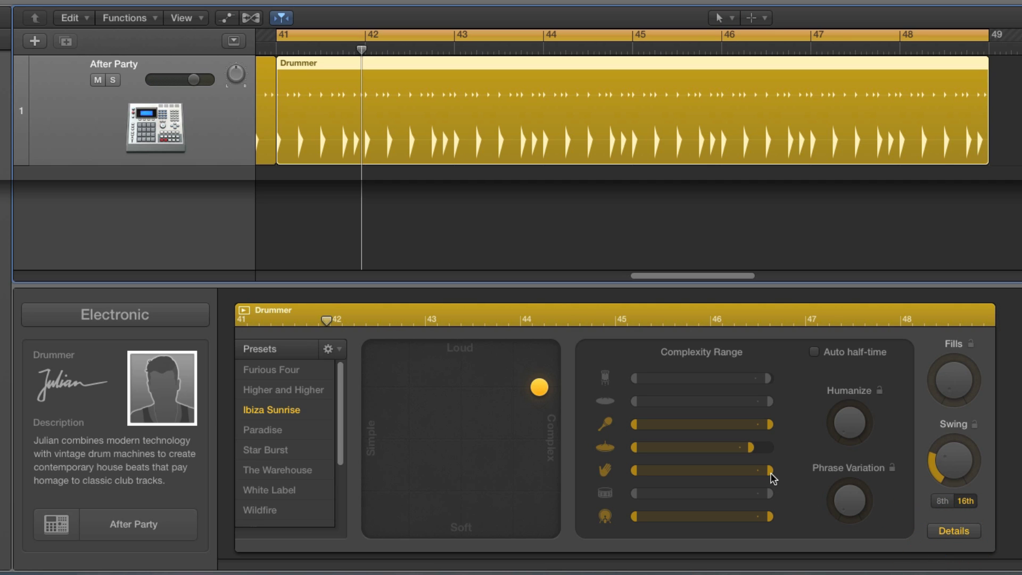
drag(770, 470, 736, 472)
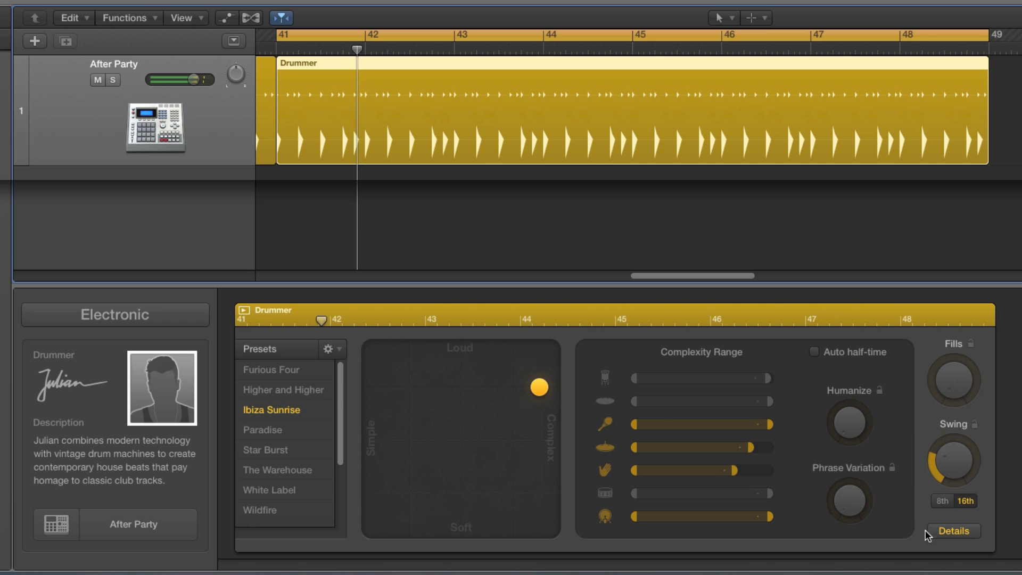
- Try Kick, Snare & Claps variation 6, set it to variation 2 and show the complexity range details again
click(946, 532)
drag(872, 506, 899, 511)
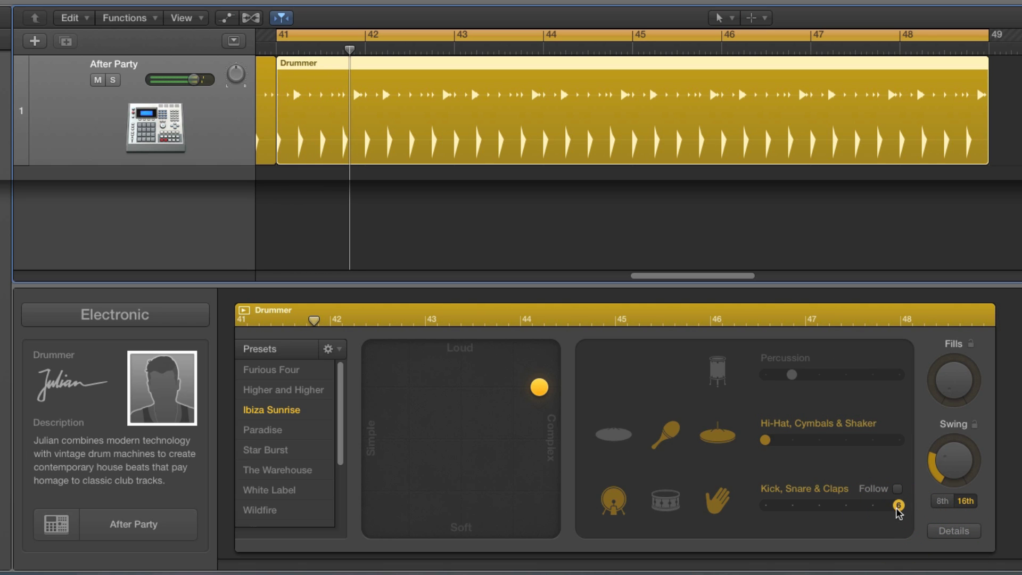
drag(899, 506, 798, 510)
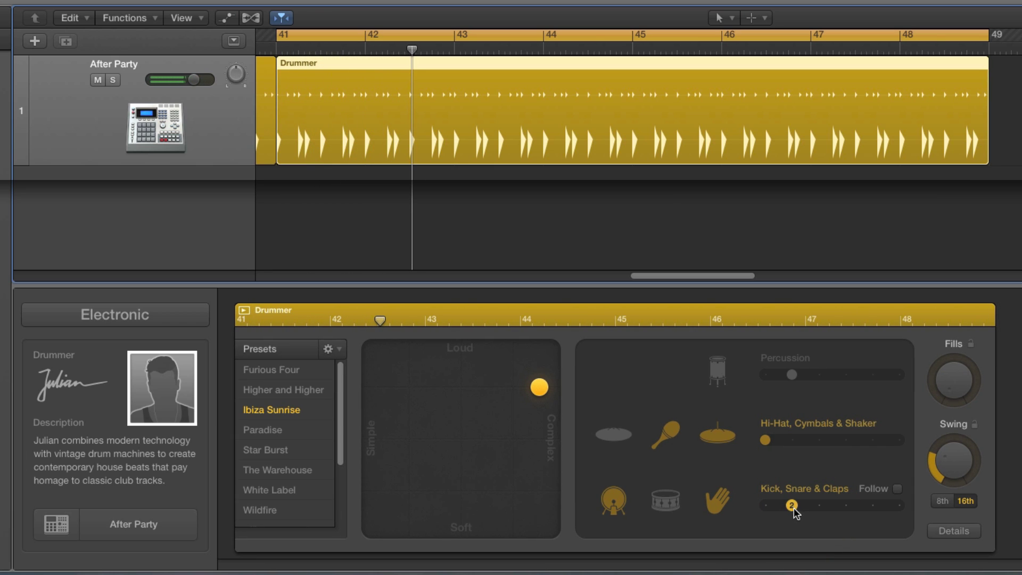
mouse_move(793, 507)
mouse_down()
mouse_move(875, 506)
mouse_move(794, 509)
mouse_up()
mouse_move(792, 507)
mouse_down()
mouse_move(852, 506)
mouse_move(795, 508)
mouse_up()
click(931, 530)
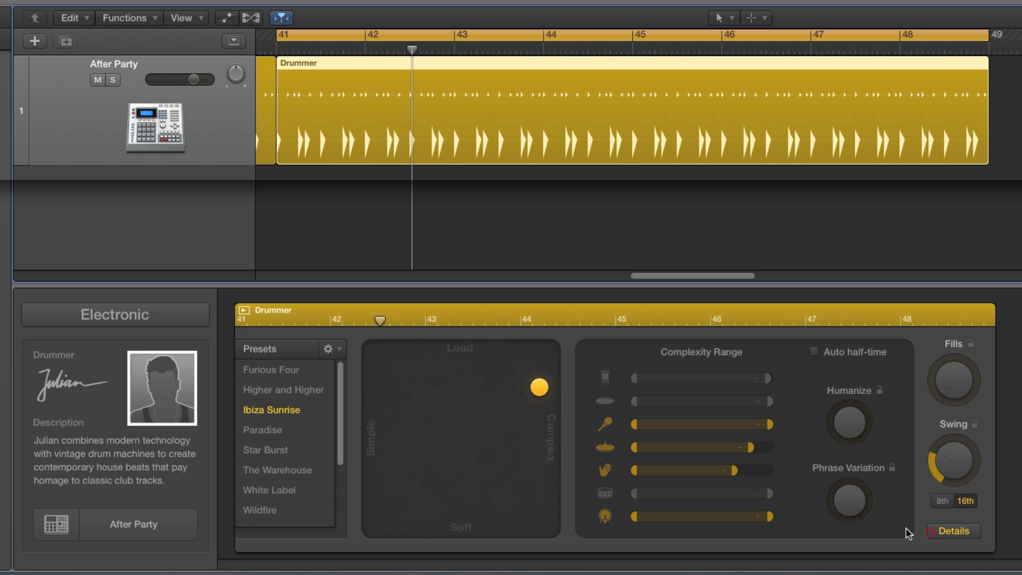
- Try Kick, Snare & Claps variation 1 for the region at bar 41, show the complexity details again and audition the beat
click(943, 530)
drag(793, 507, 768, 507)
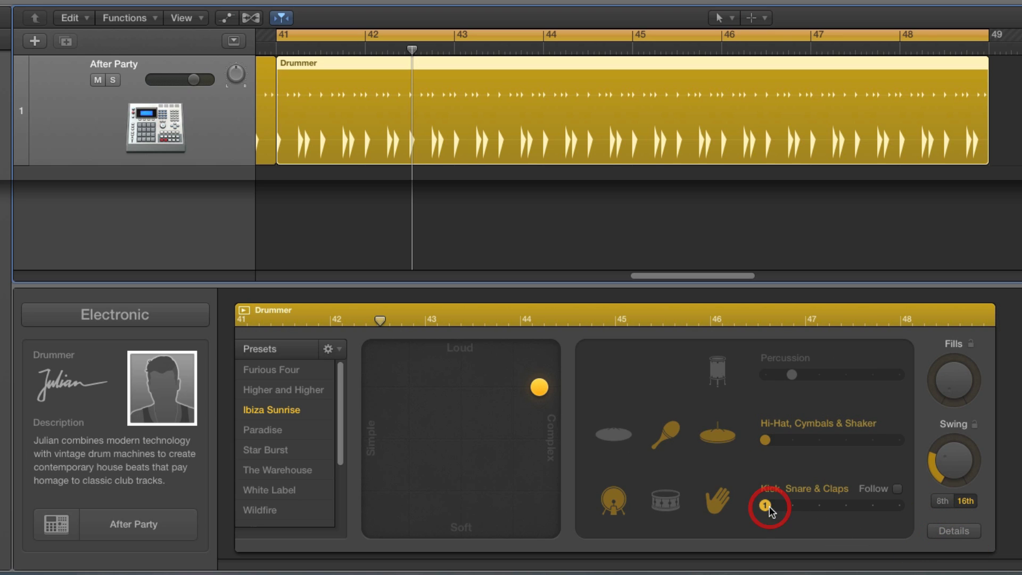
click(954, 530)
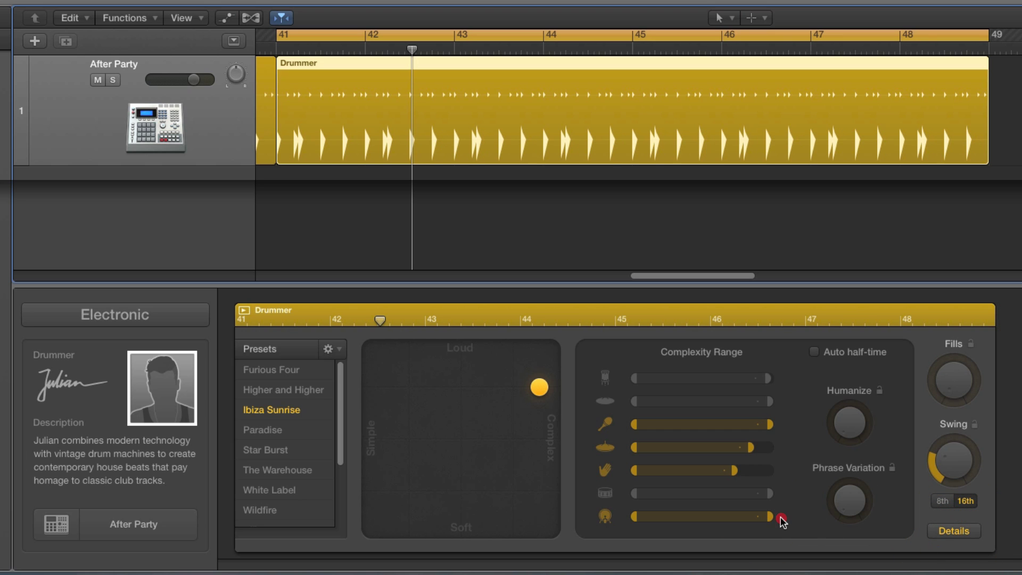
click(774, 521)
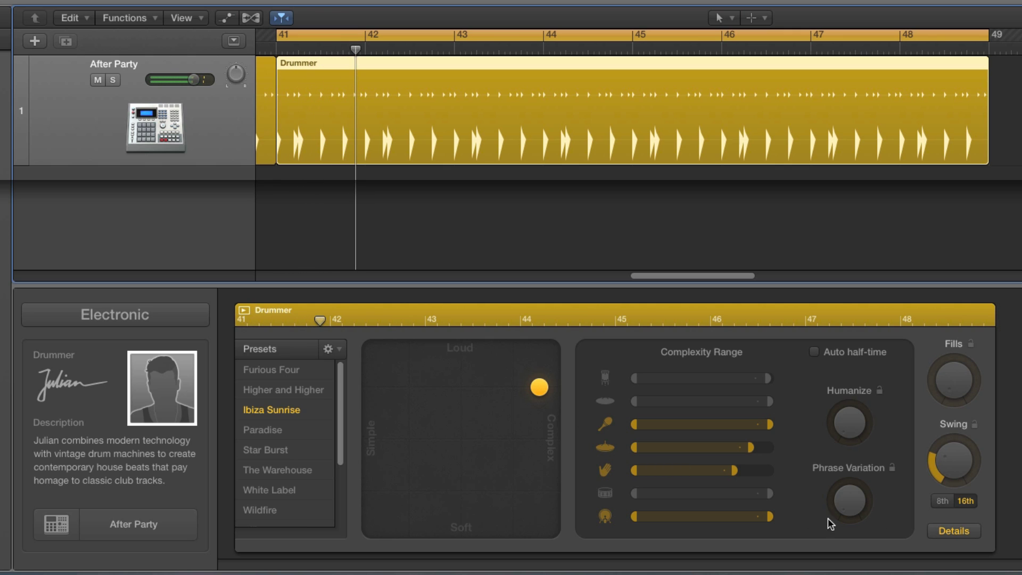
- Set Kick, Snare & Claps to variation 2, audition the region at bar 41 and show the complexity range details
click(945, 532)
click(765, 505)
drag(767, 507, 791, 504)
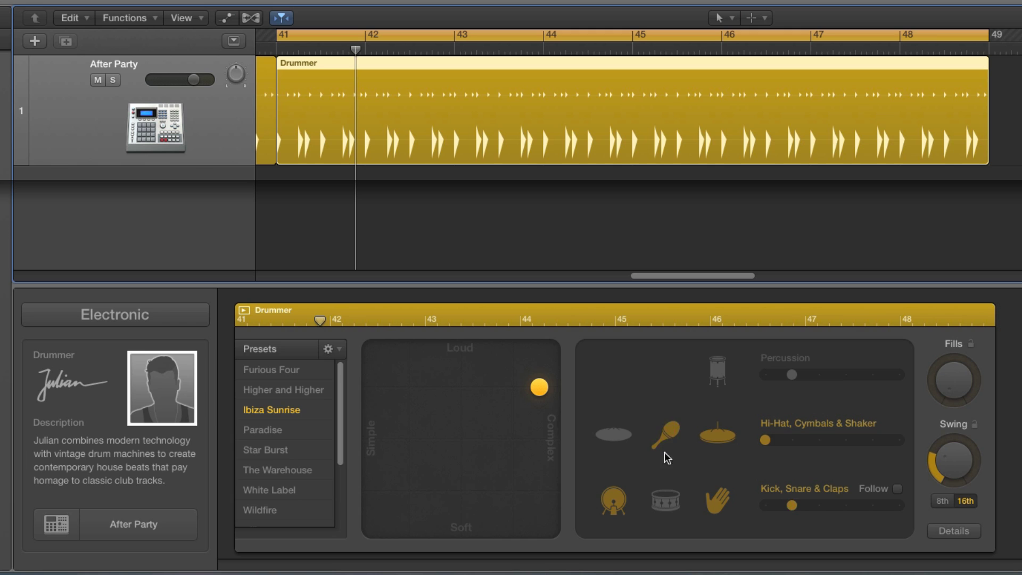
mouse_move(863, 503)
key(space)
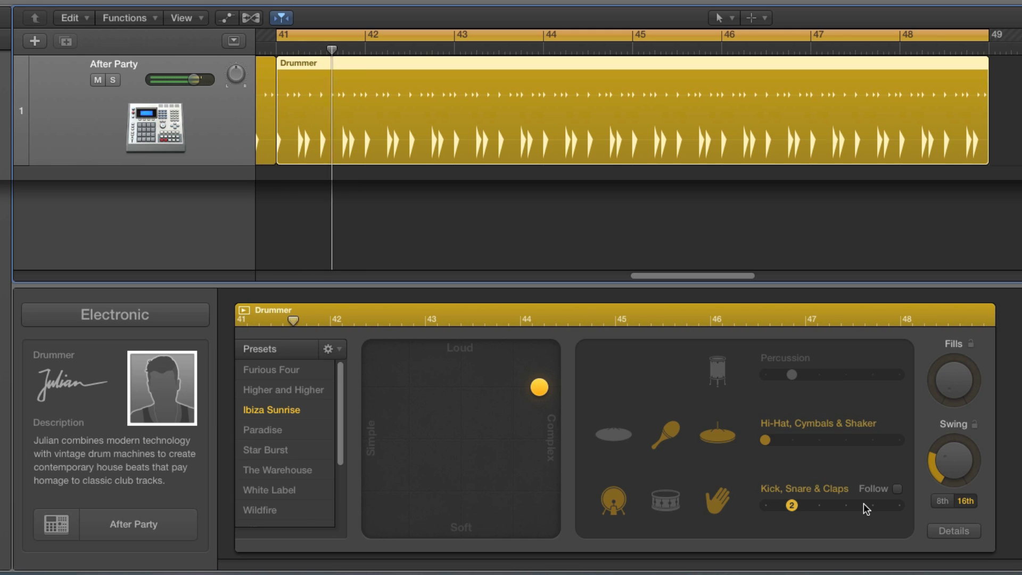
click(947, 527)
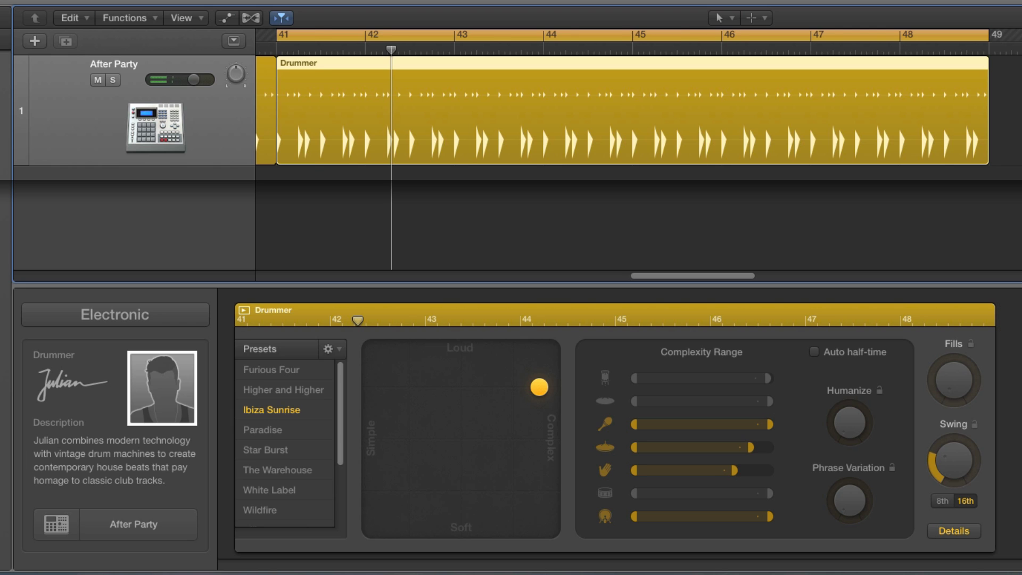
- Copy the Drummer region from bar 41 to bar 49 and move the cycle range to bars 49 to 57
key(super+Left)
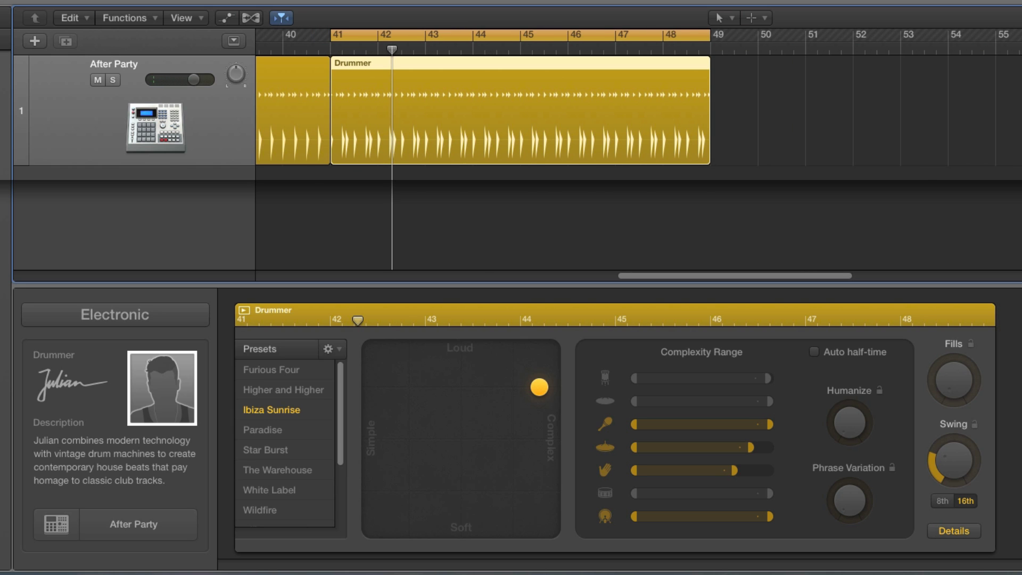
drag(471, 69, 846, 73)
scroll(759, 167, right, 5)
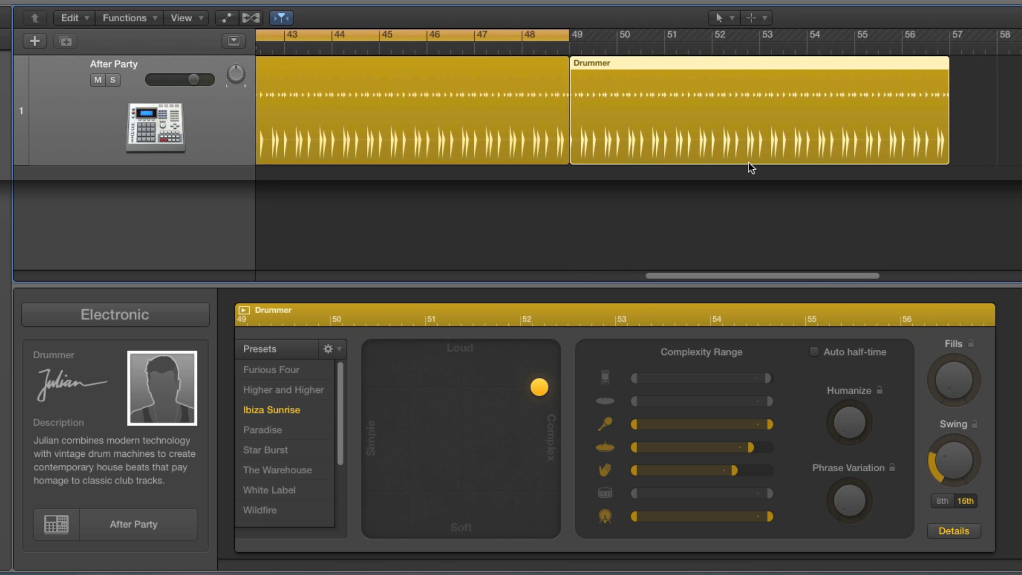
drag(424, 36, 801, 46)
click(754, 96)
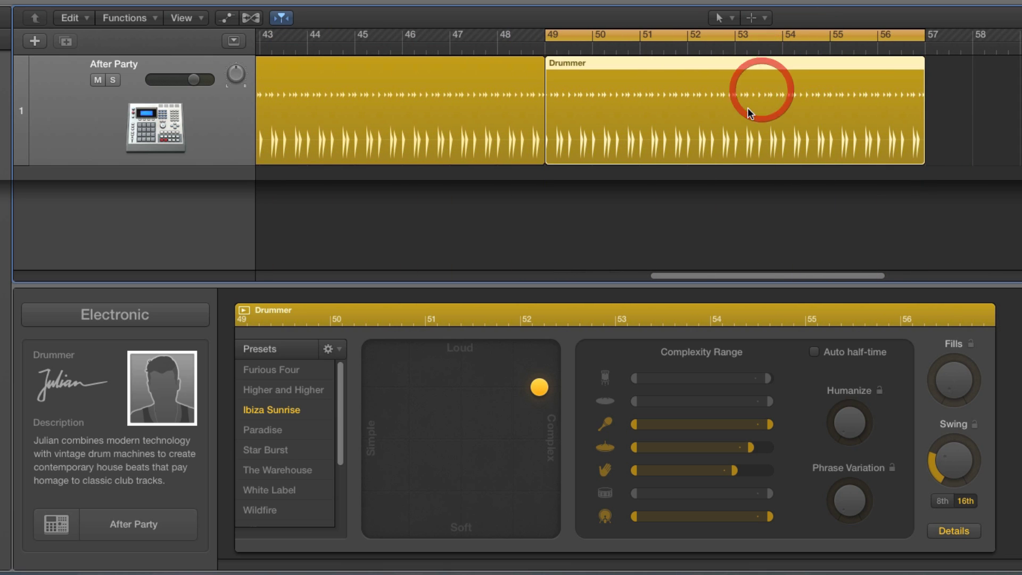
- Enable percussion in the region at bar 49, audition it and move the performance puck further towards Complex
scroll(740, 108, right, 3)
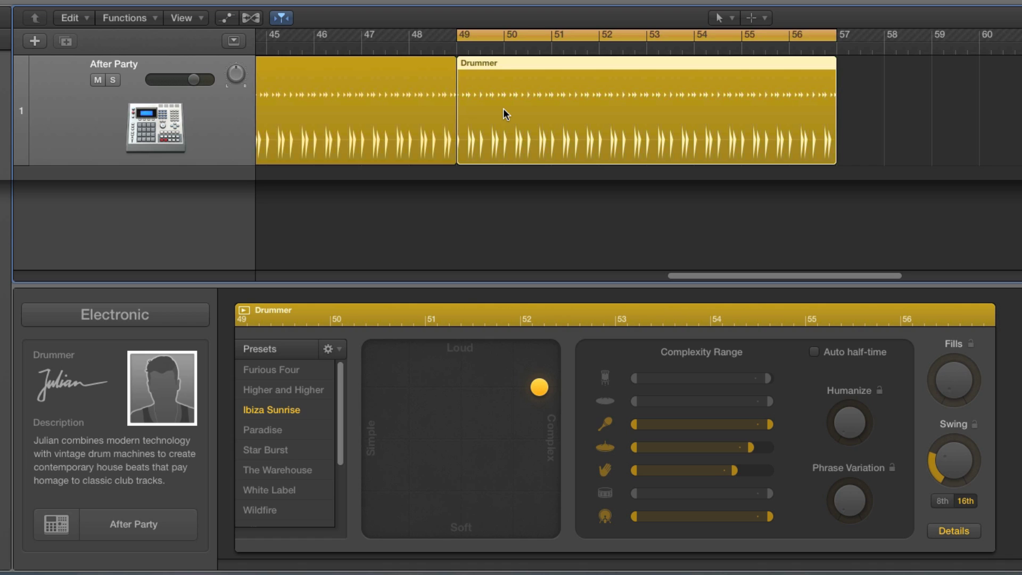
click(450, 119)
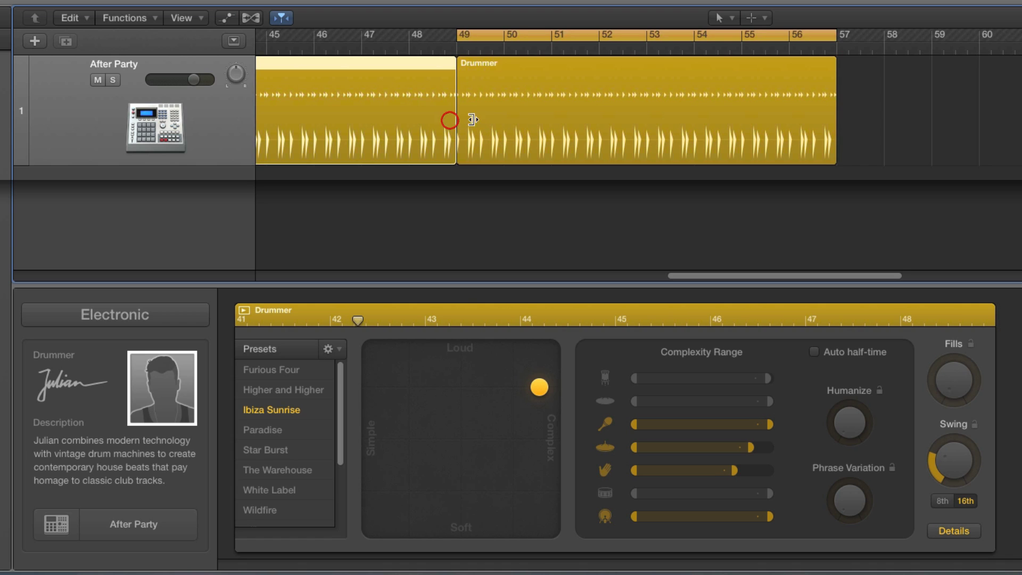
click(526, 116)
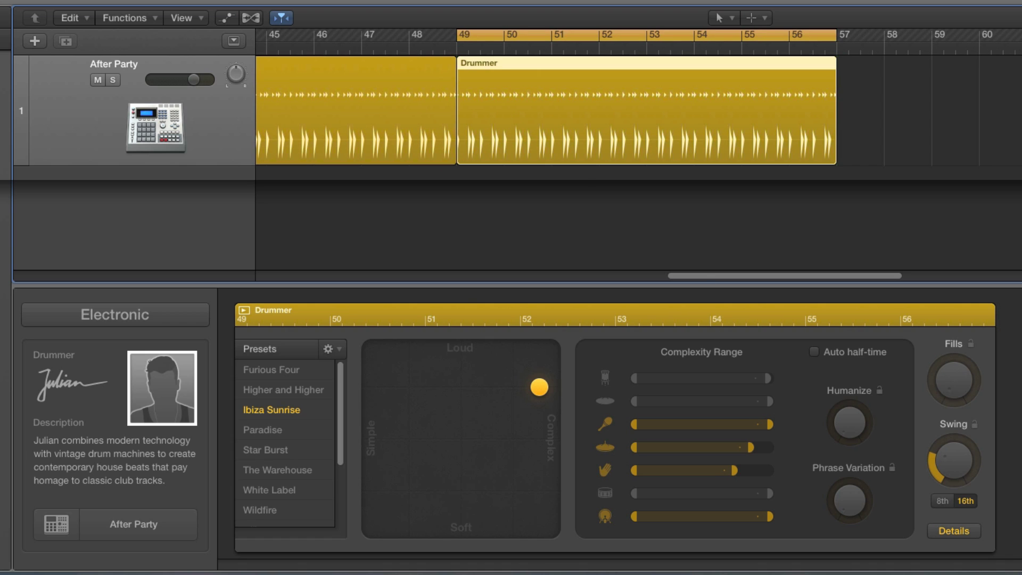
key(super+Right)
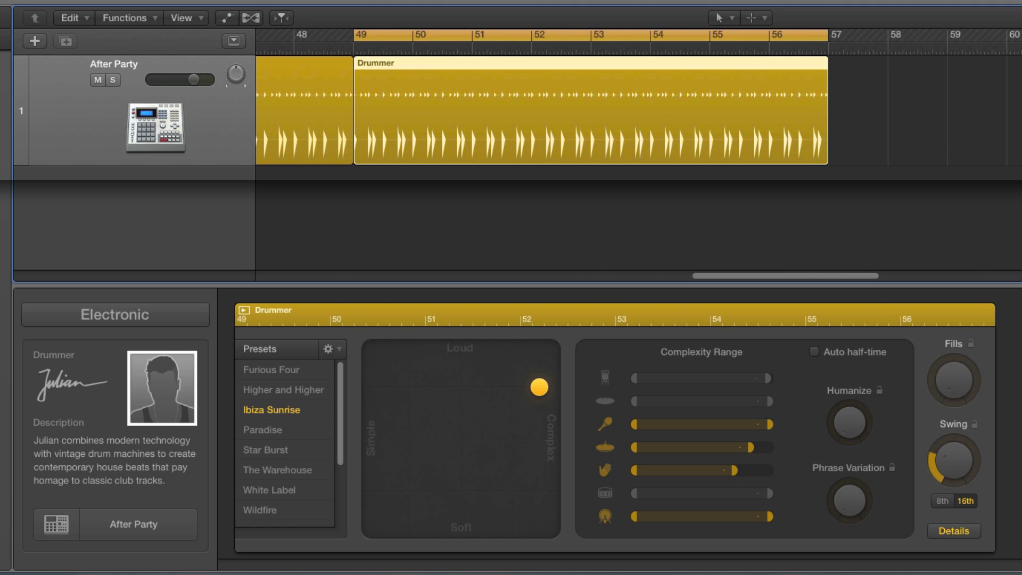
click(600, 376)
key(space)
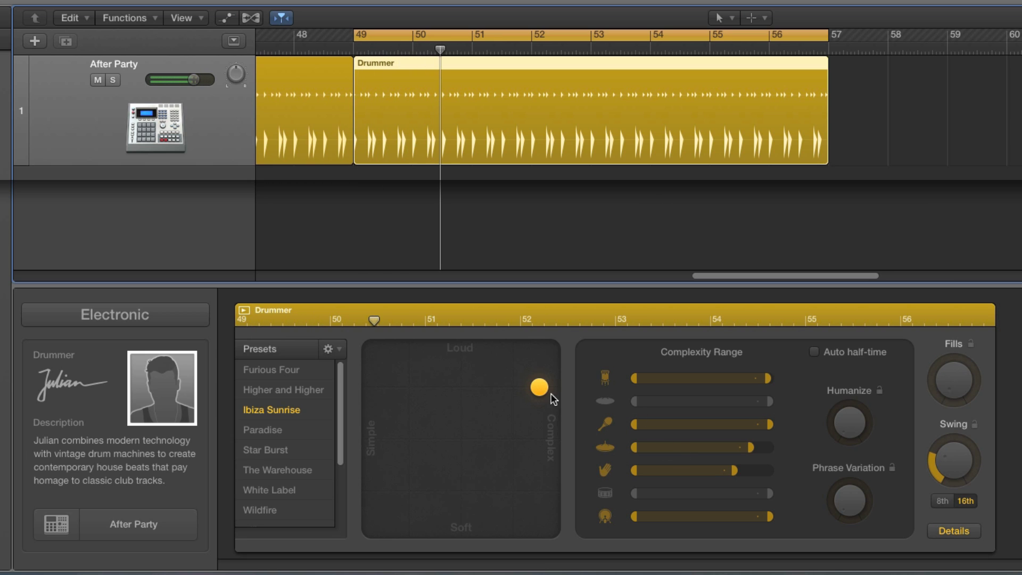
drag(550, 389, 555, 394)
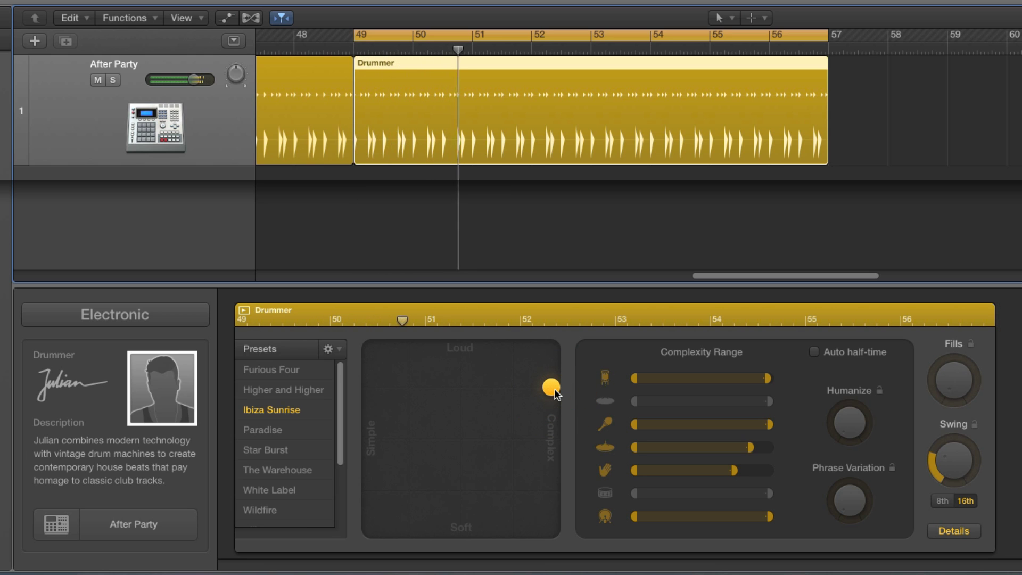
- Hide the complexity details and try other Hi-Hat, Cymbals & Shaker variations for the region at bar 49, returning to variation 1
click(955, 531)
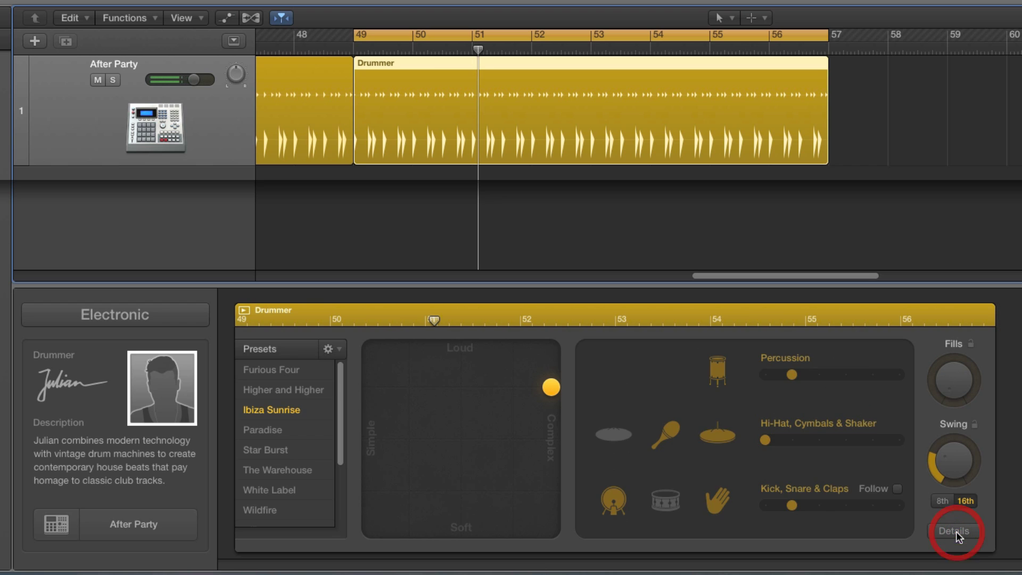
click(766, 441)
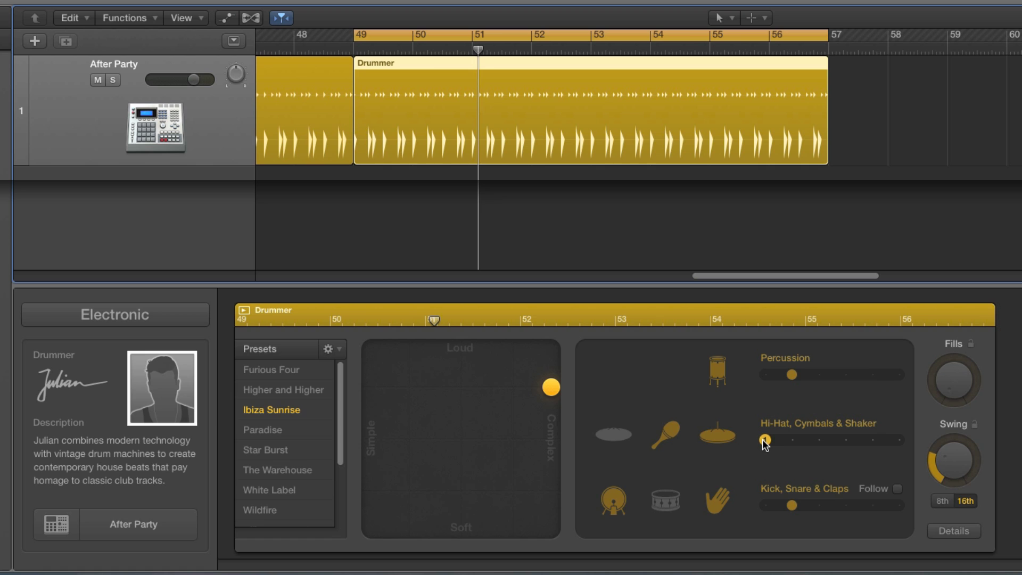
mouse_move(765, 443)
mouse_down()
mouse_move(898, 443)
mouse_move(776, 450)
mouse_up()
drag(862, 454, 766, 450)
- Raise the hi-hat's upper complexity limit to maximum and hide the complexity details again
click(947, 530)
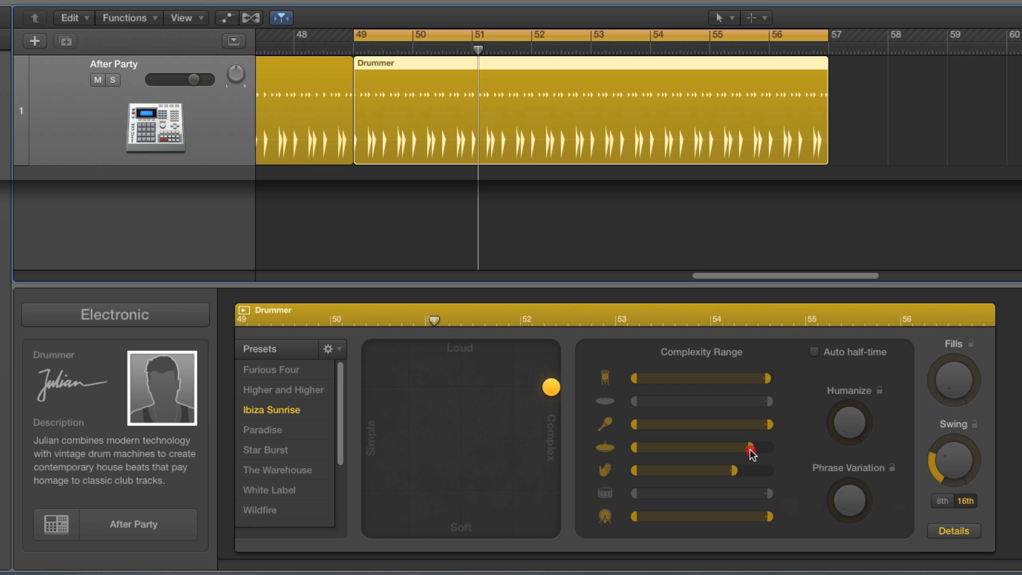
drag(750, 449, 771, 448)
click(940, 533)
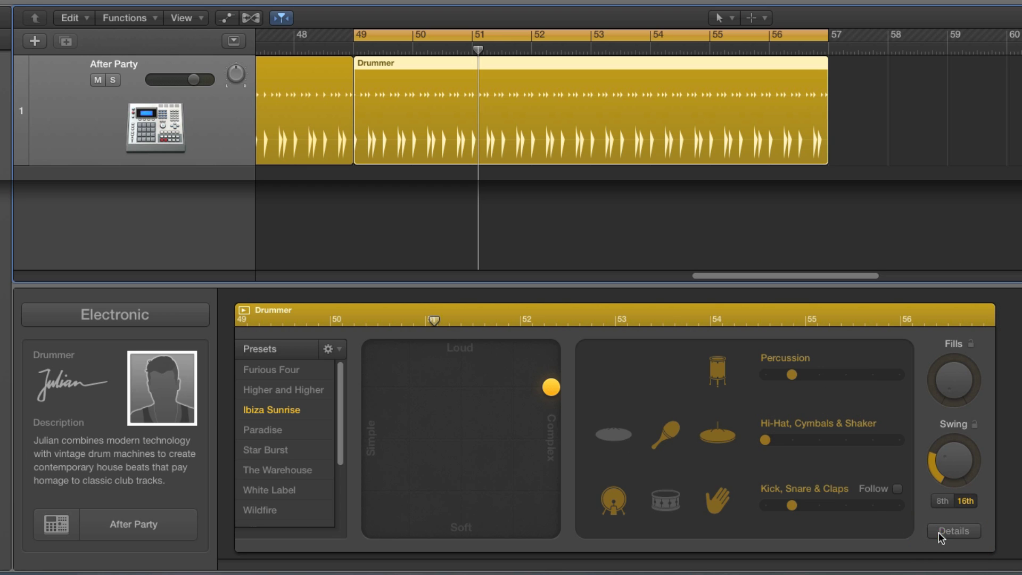
- Audition several Hi-Hat, Cymbals & Shaker variations, settle on variation 3, and set the hi-hat's upper complexity limit slightly below maximum
click(765, 442)
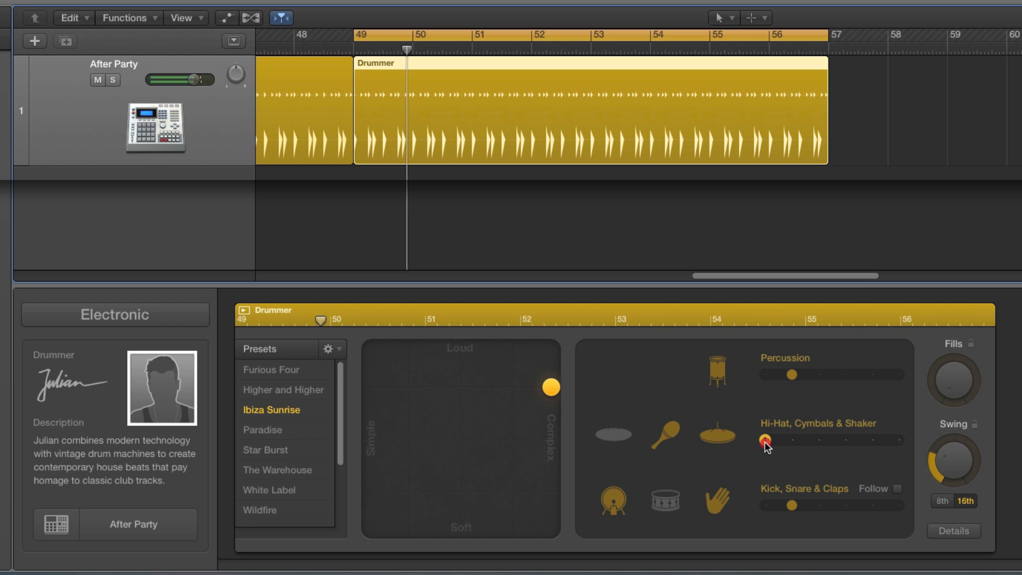
drag(813, 447, 815, 448)
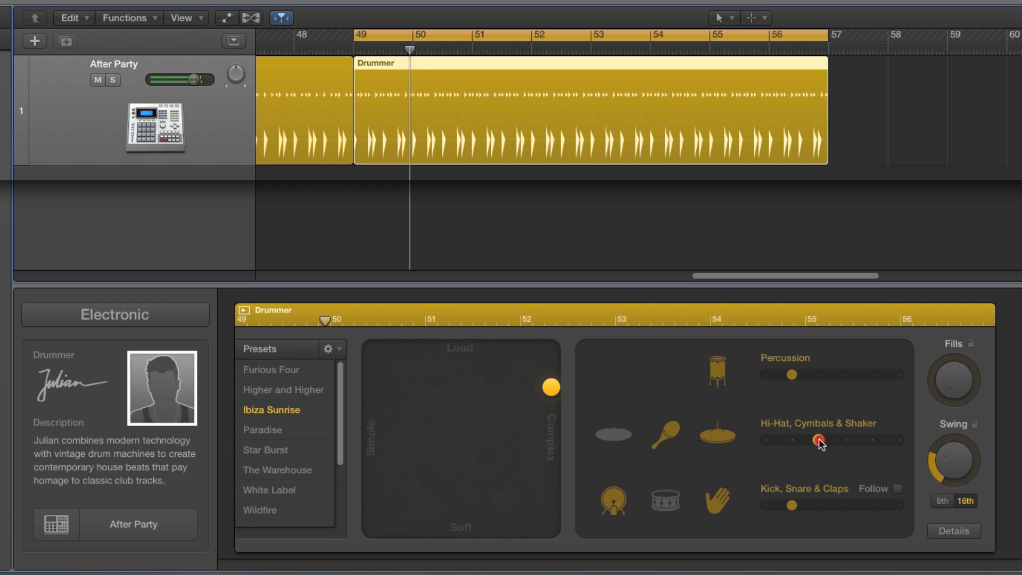
drag(838, 457, 839, 458)
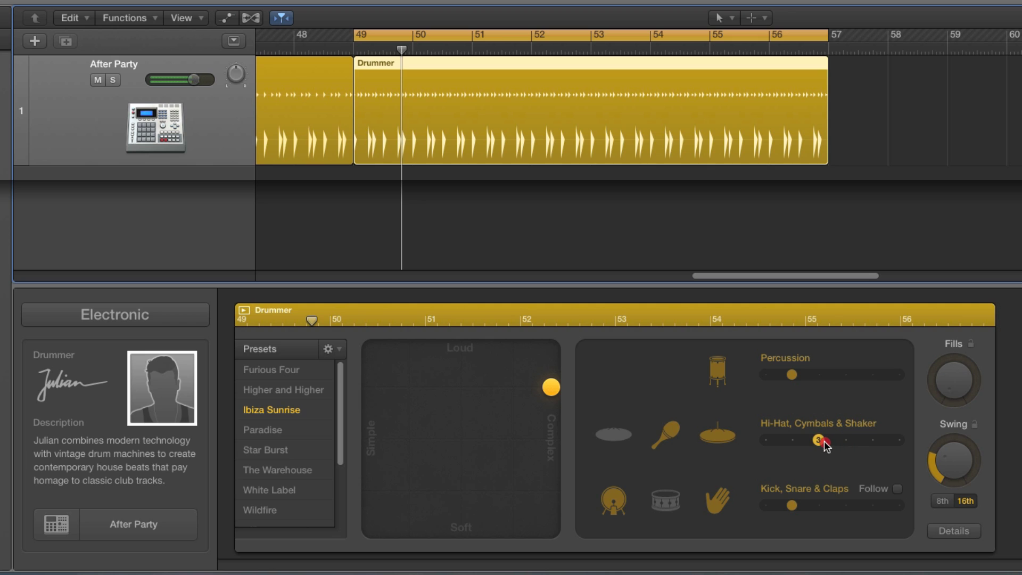
drag(824, 441, 785, 456)
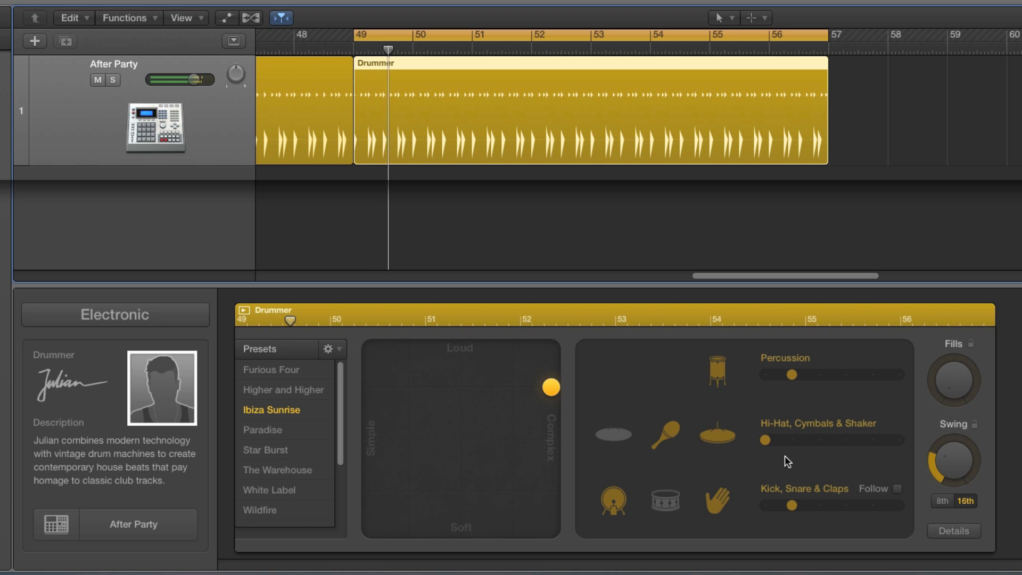
mouse_move(770, 444)
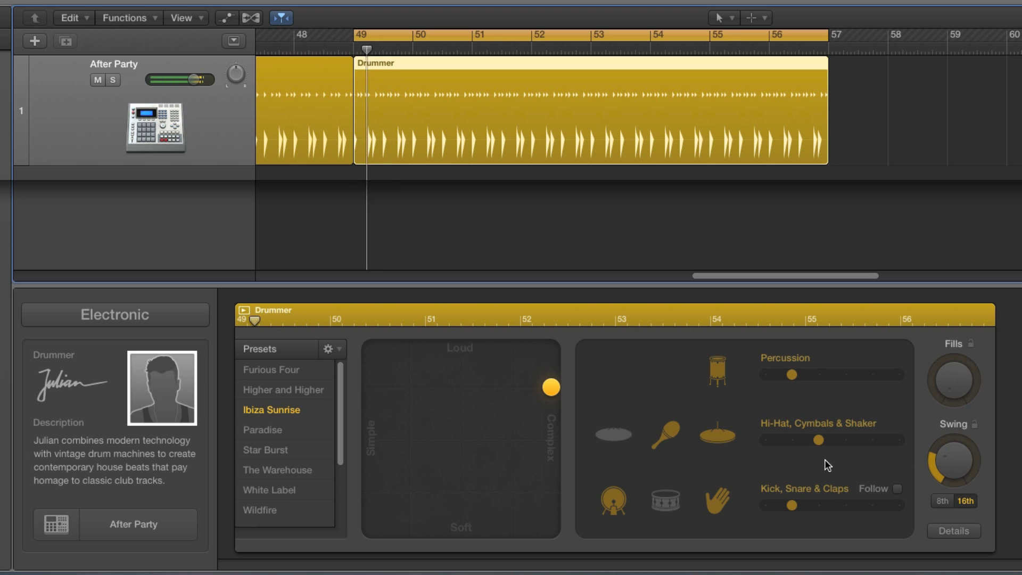
click(932, 532)
drag(769, 447, 753, 452)
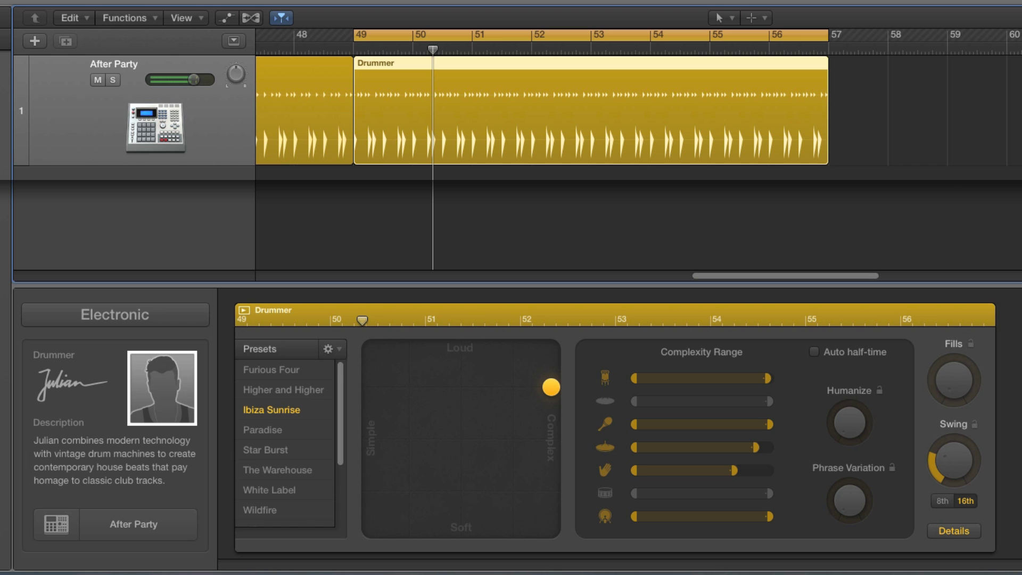
- Select the Drummer region at bar 33, cycle bars 33 to 41 and audition it
key(super+Left)
key(super+Left)
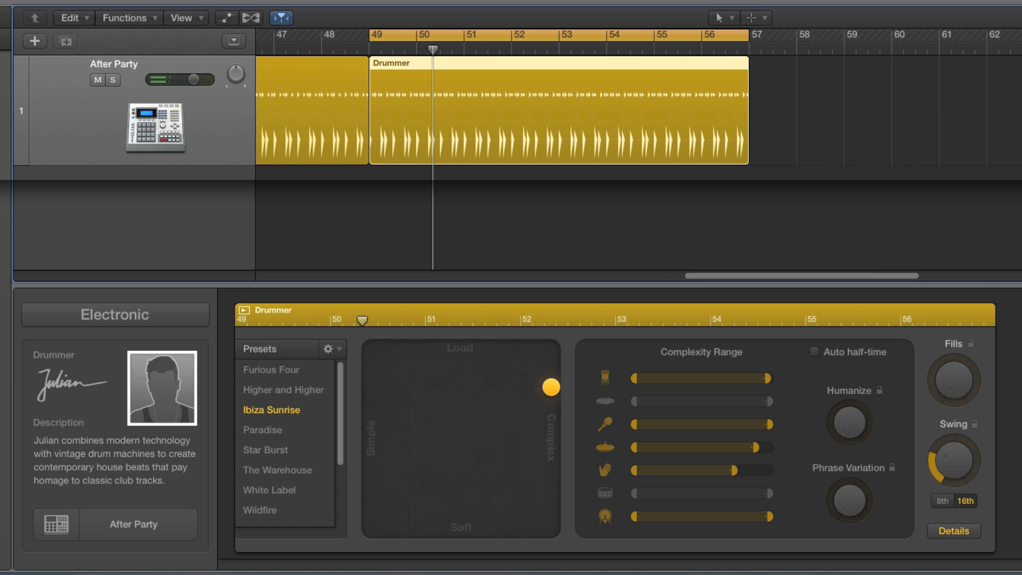
scroll(533, 112, left, 10)
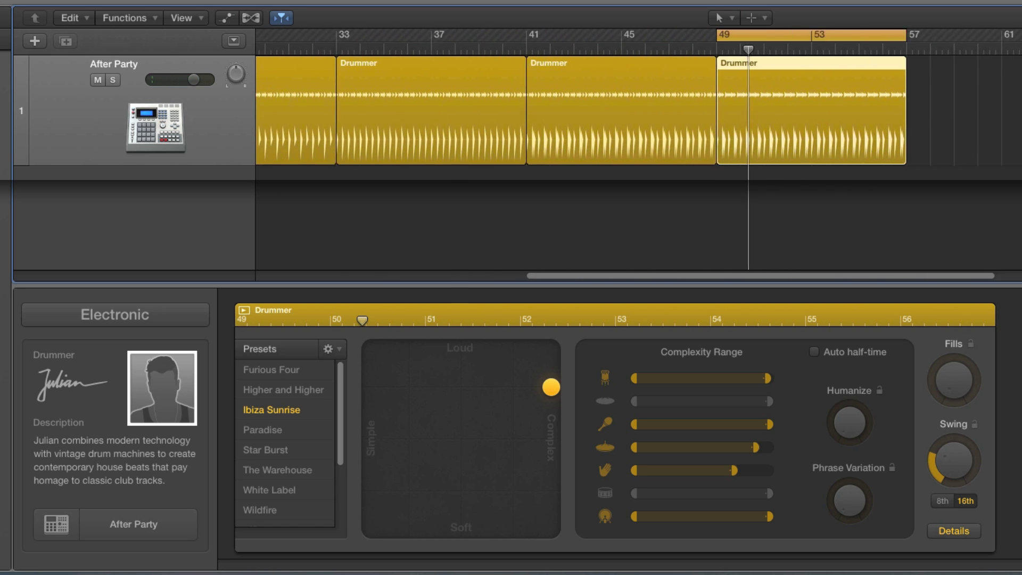
click(517, 107)
drag(803, 36, 420, 38)
key(space)
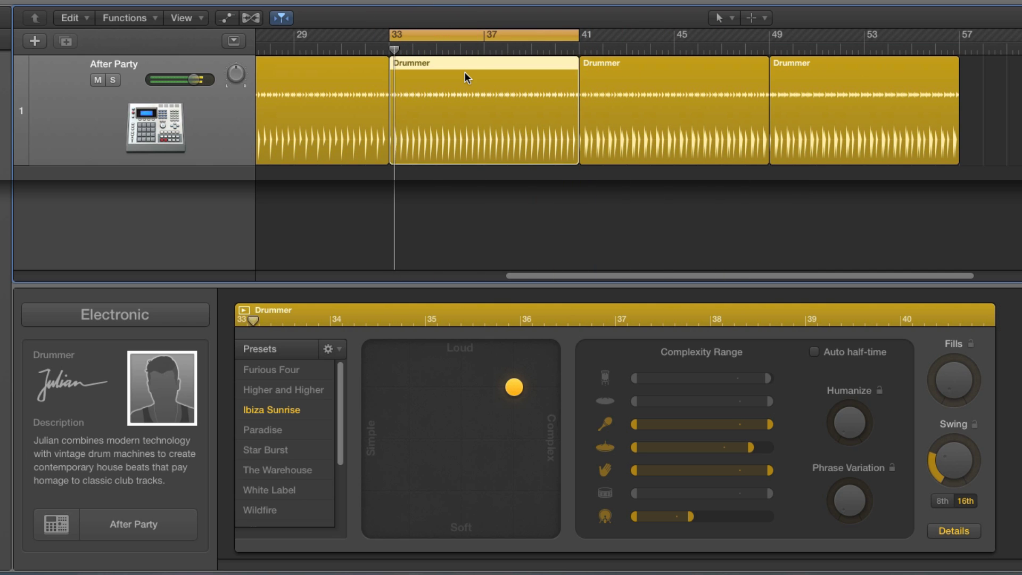
- Audition the regions at bars 41 and 49 in turn, moving the cycle range over each one
drag(450, 40, 640, 41)
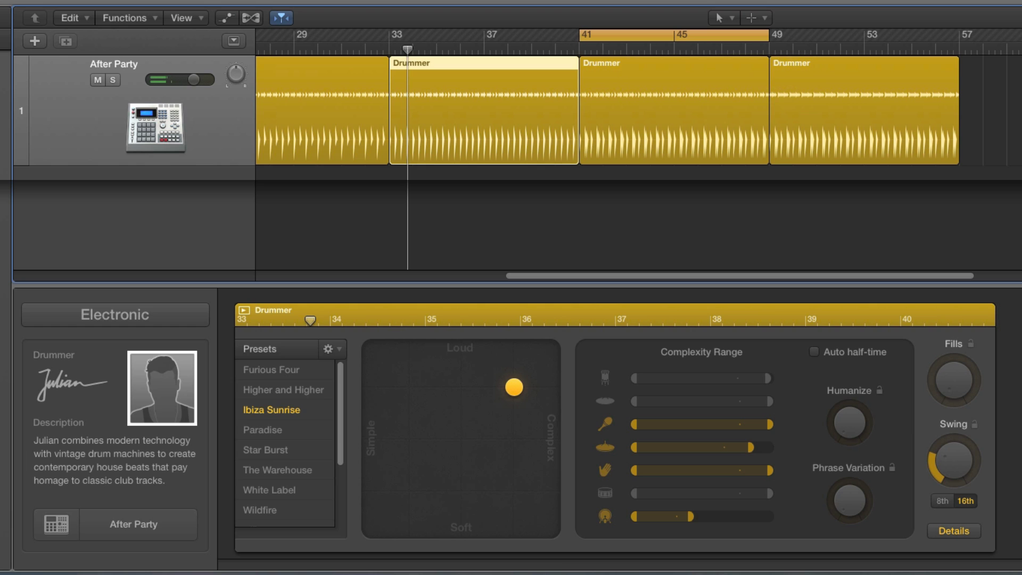
click(660, 142)
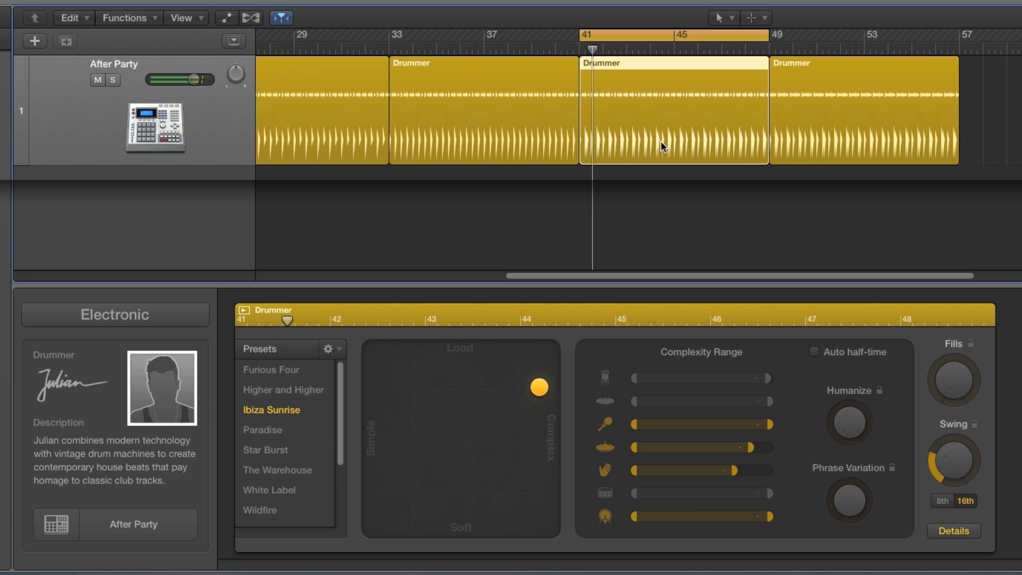
drag(650, 42, 832, 45)
click(833, 89)
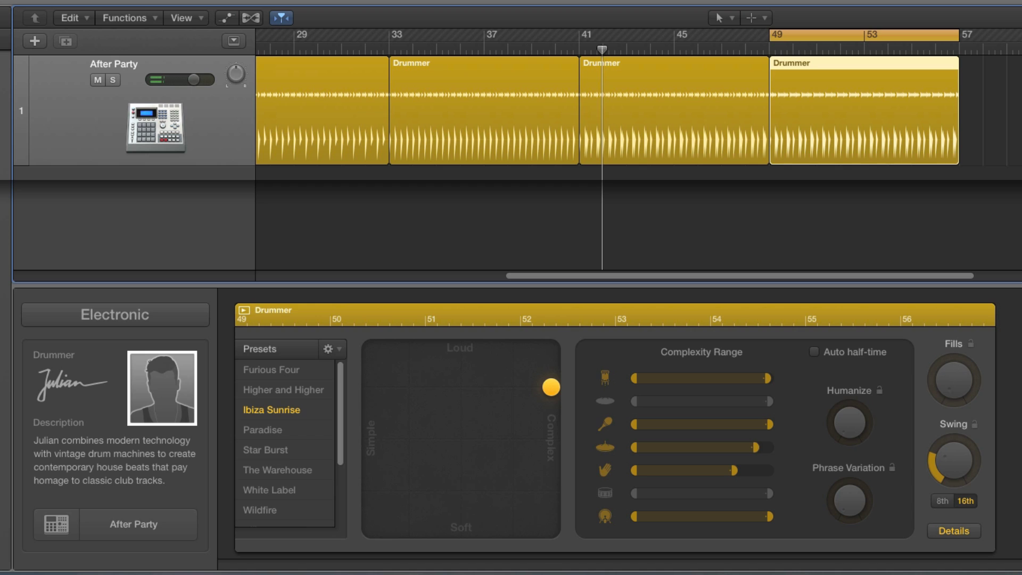
key(space)
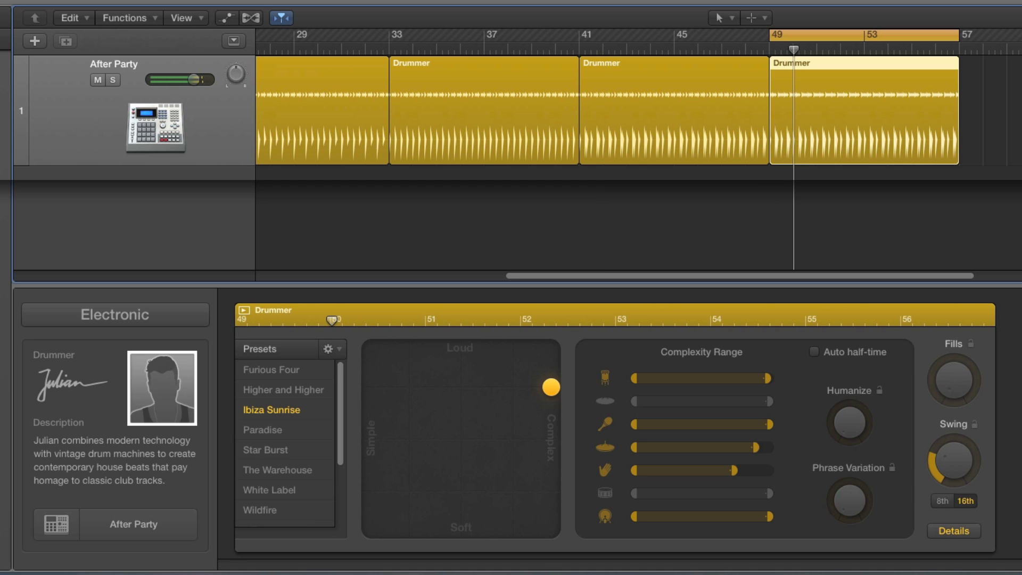
- Compare the regions at bars 33, 41 and 49, selecting them together and individually
drag(404, 173, 869, 142)
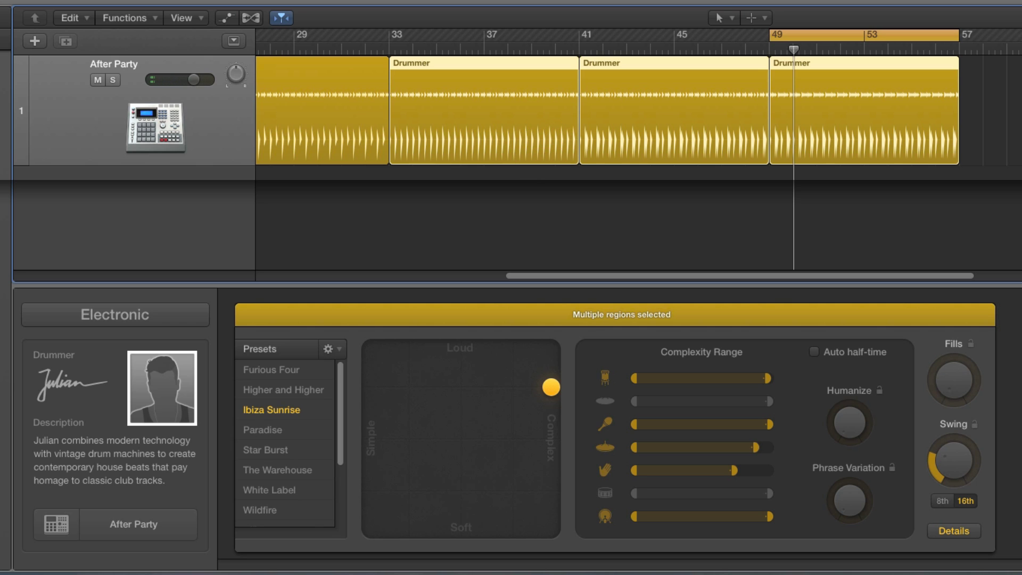
click(514, 140)
click(648, 116)
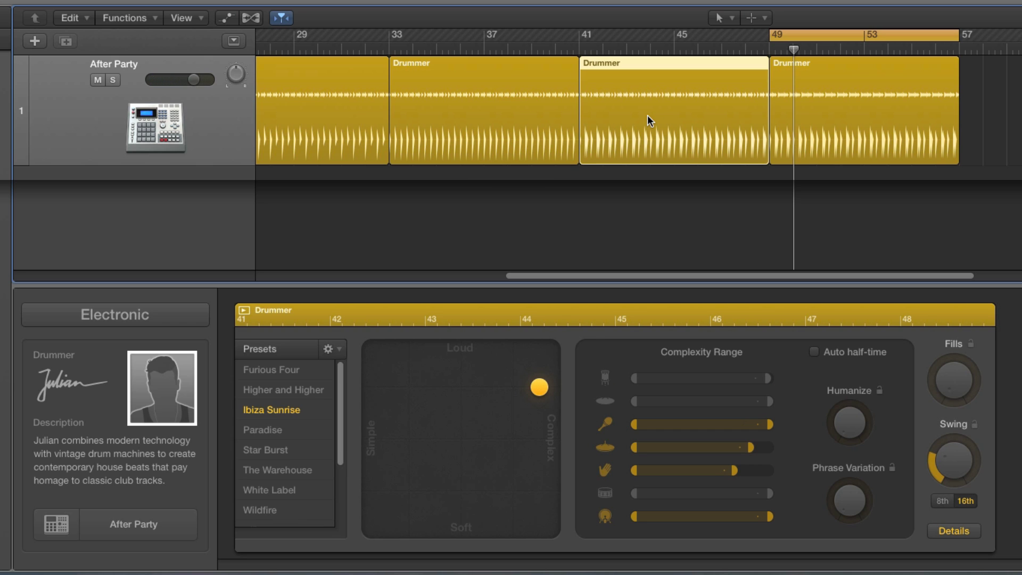
click(821, 111)
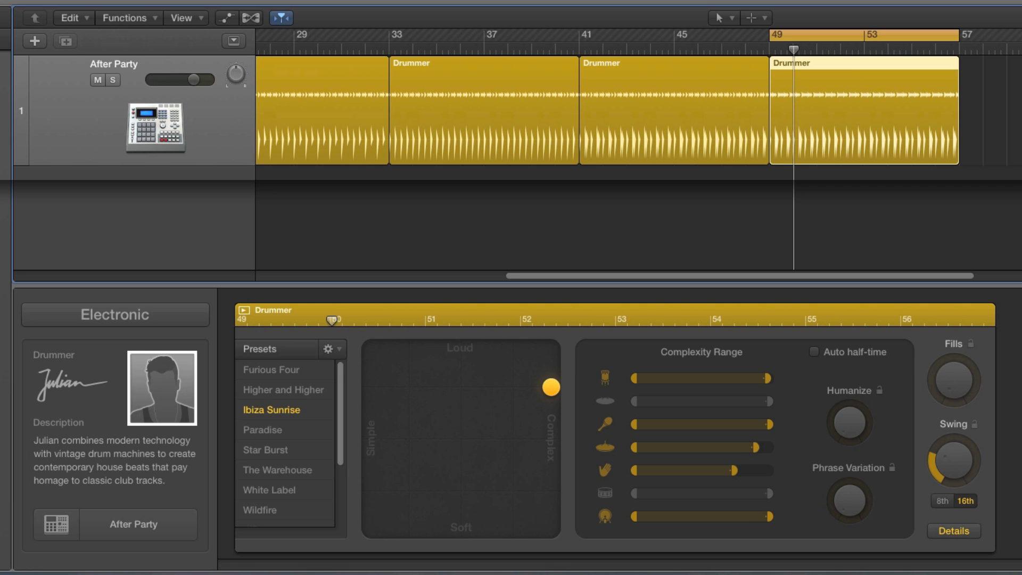
- Show the whole arrangement and select all the Drummer regions from bar 1 to bar 57
key(super+Left)
key(super+Left)
key(super+Left)
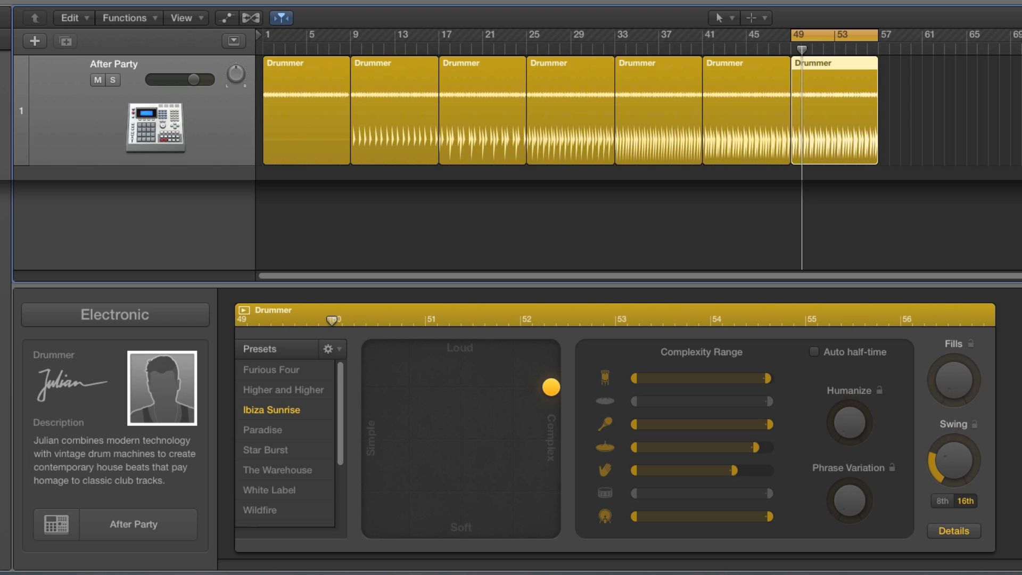
drag(804, 169, 327, 141)
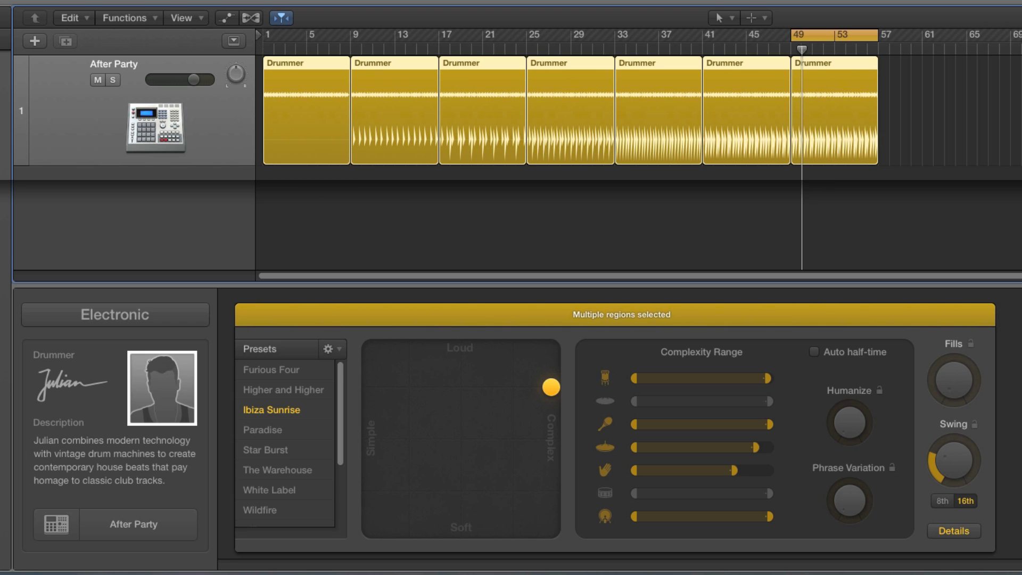
click(313, 171)
- Review the Drummer settings of each region in turn from bar 1 to bar 49, and reselect all the regions
click(305, 139)
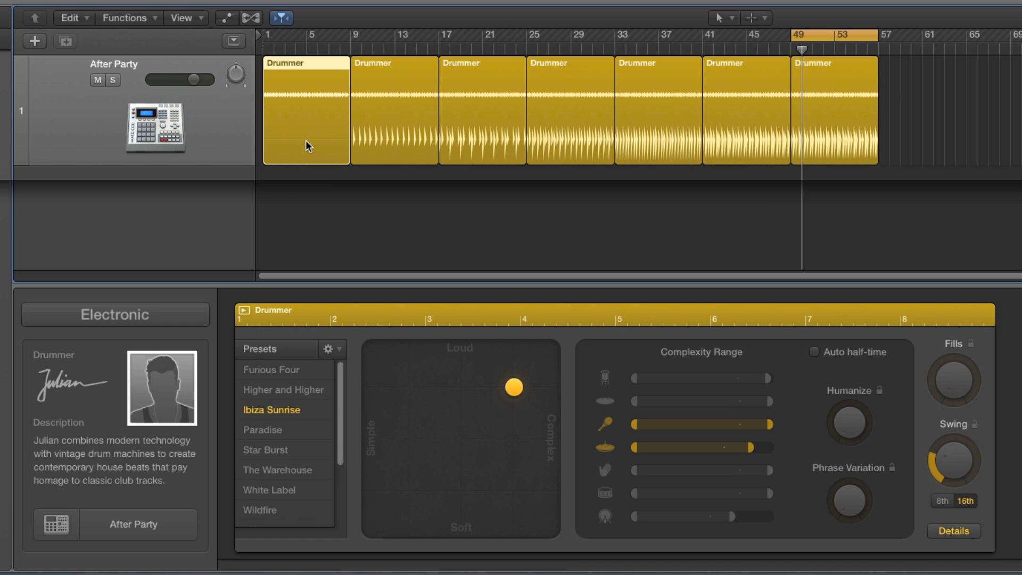
click(368, 99)
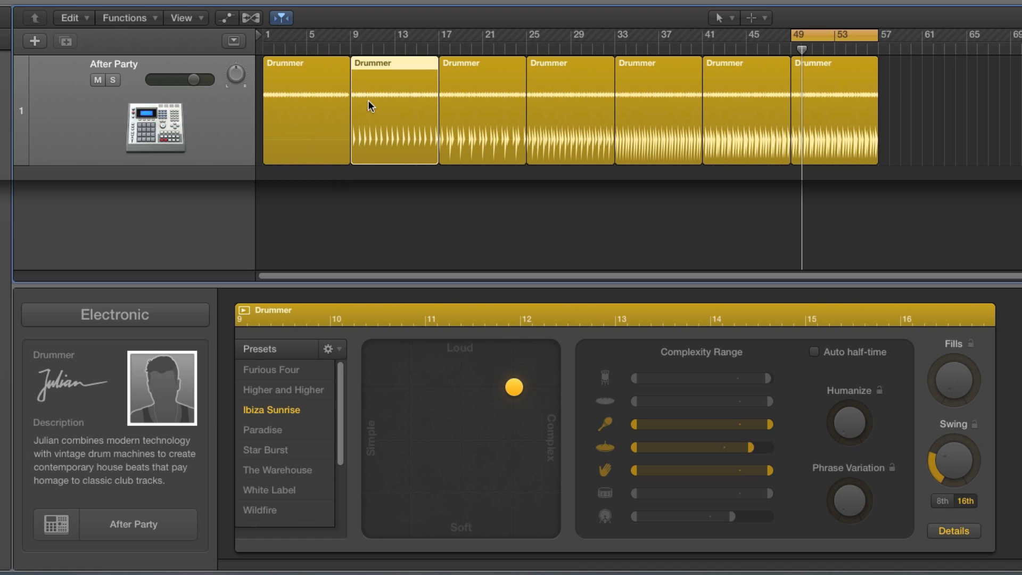
click(446, 76)
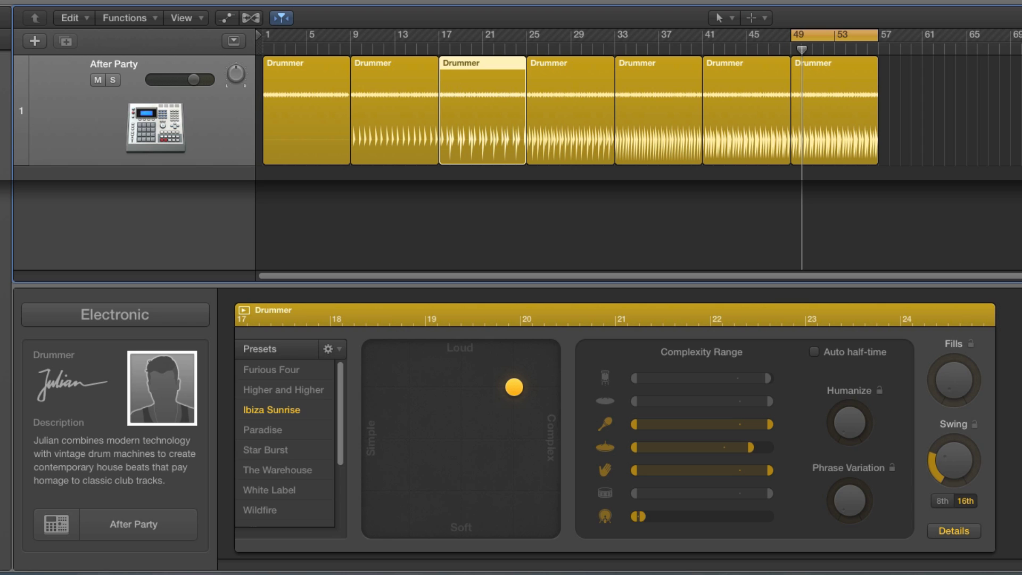
click(568, 115)
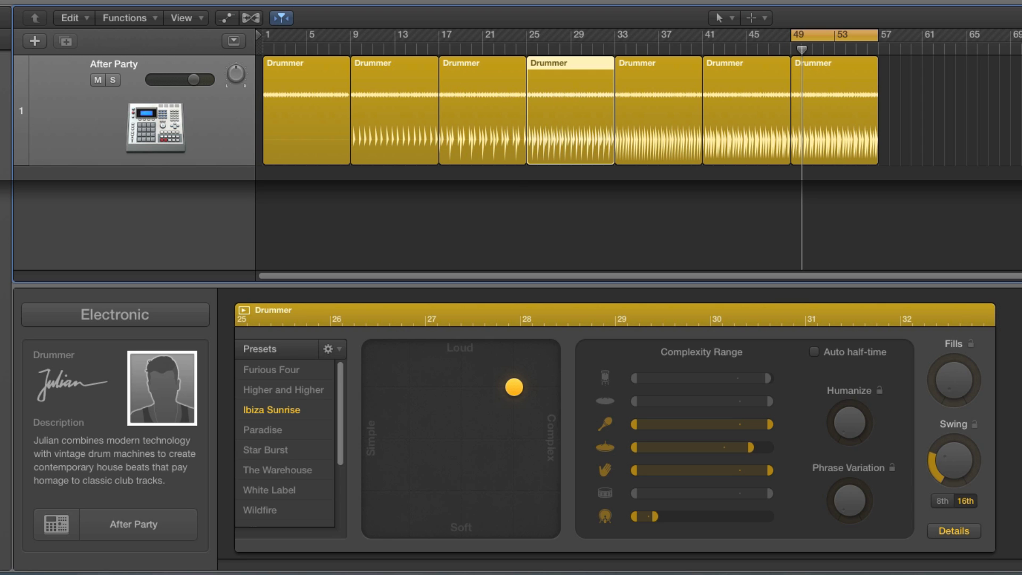
click(644, 123)
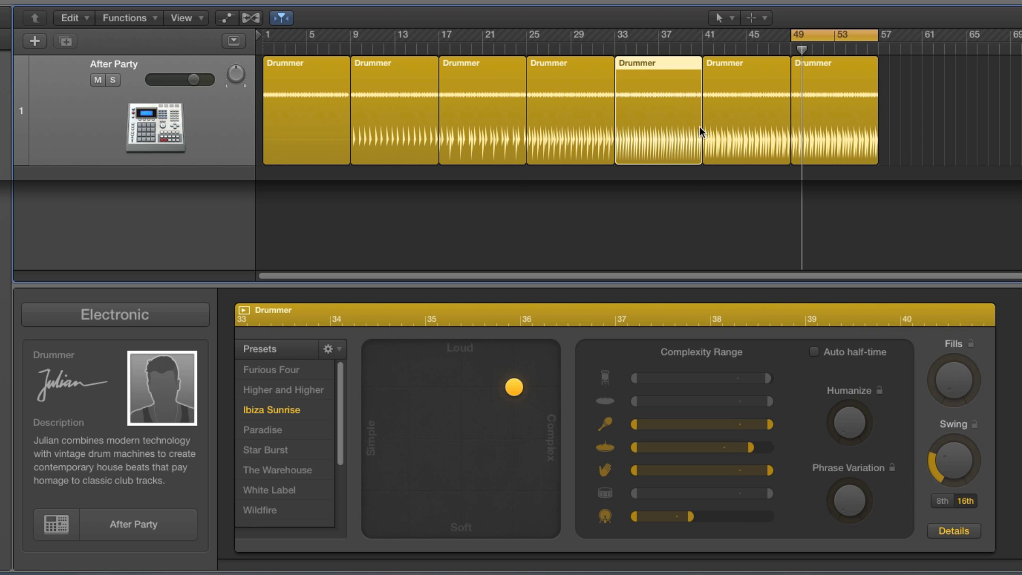
click(737, 104)
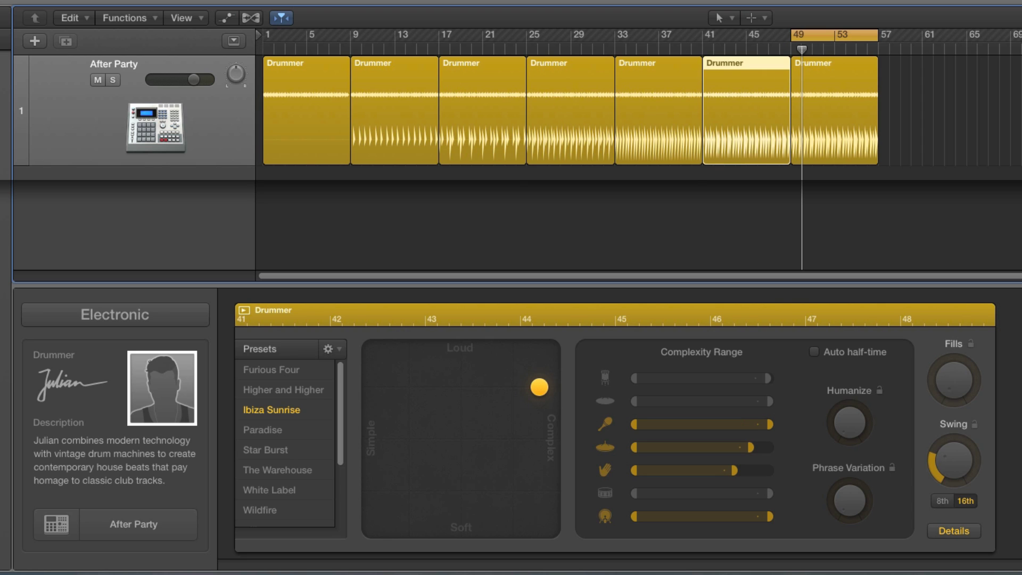
click(820, 116)
drag(809, 133, 318, 112)
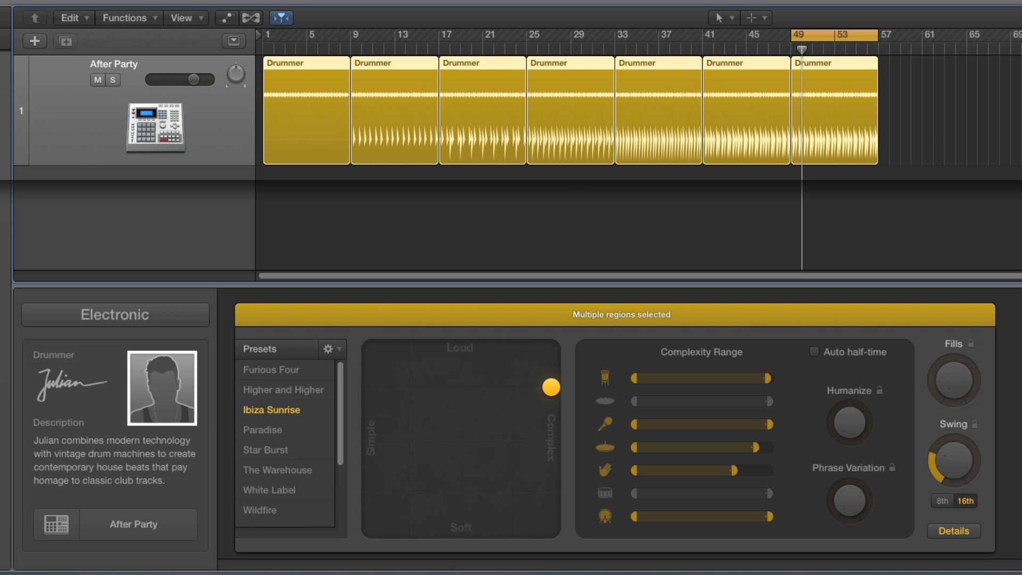
- Select the Drummer region at bar 49 and audition it
click(821, 147)
scroll(639, 159, right, 1)
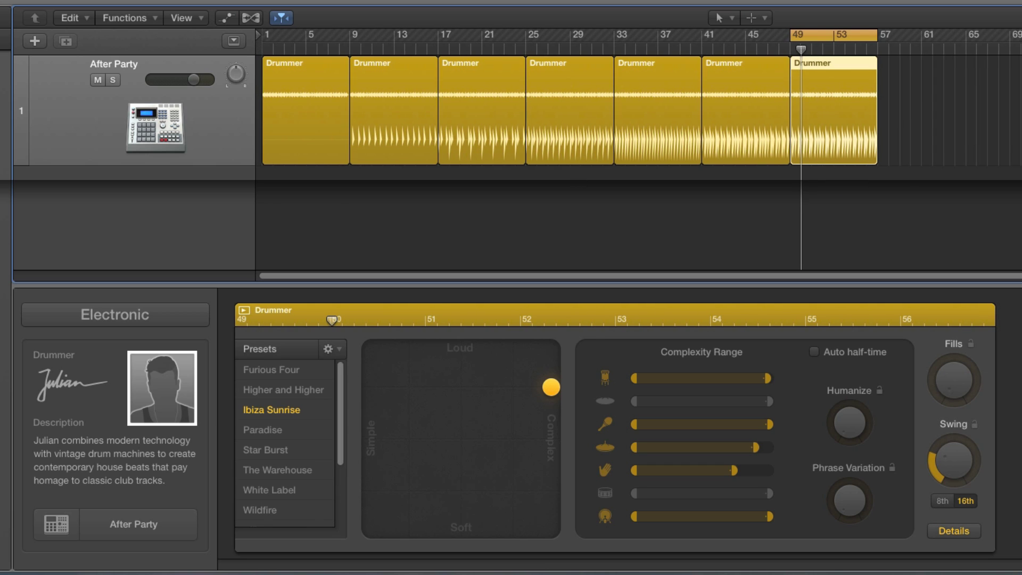
scroll(639, 155, right, 5)
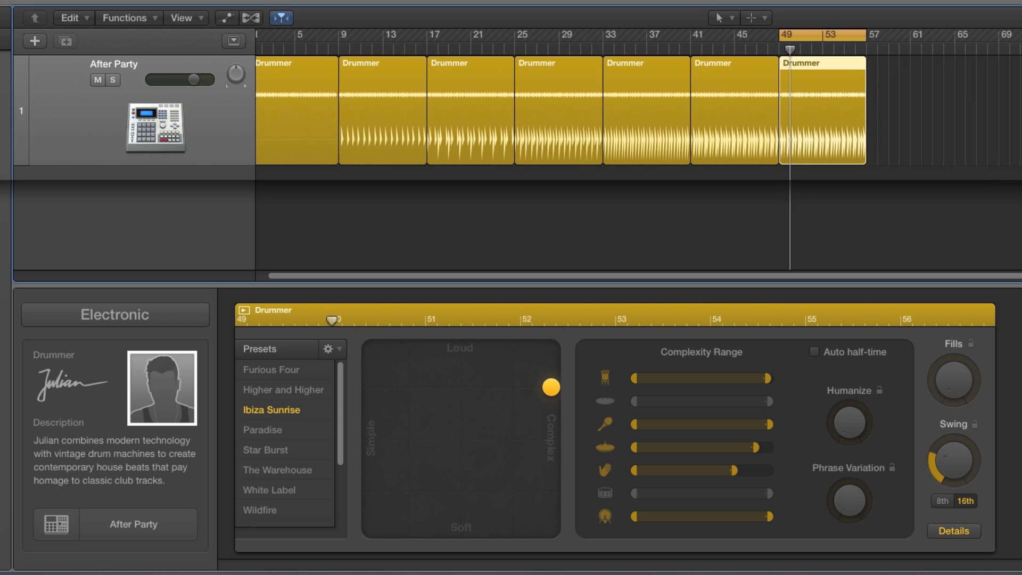
scroll(639, 154, right, 1)
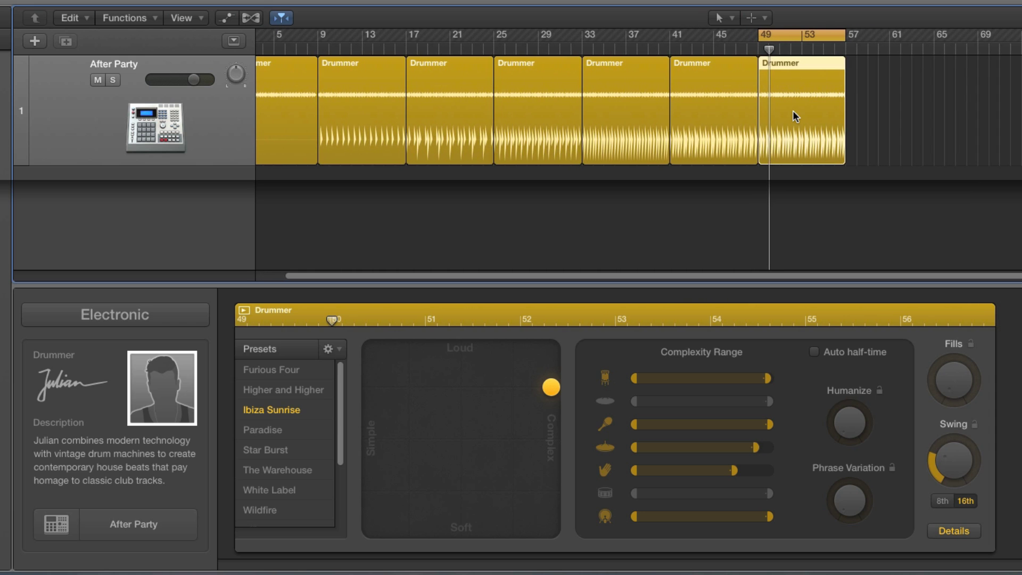
key(space)
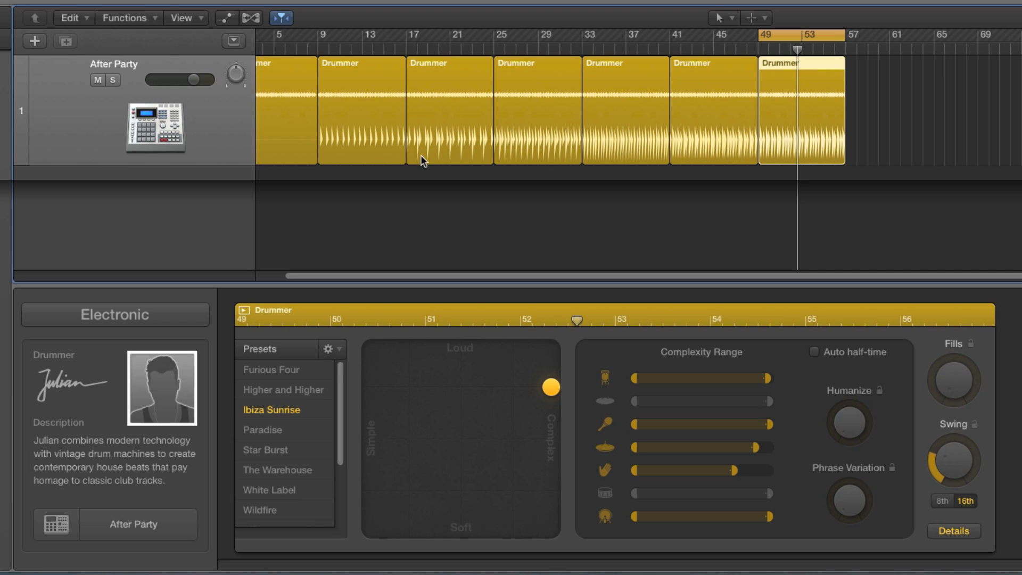
- Try a copy of the bar 9 region at bar 57, audition the transition with cycling off, and delete the copy
drag(370, 128, 889, 135)
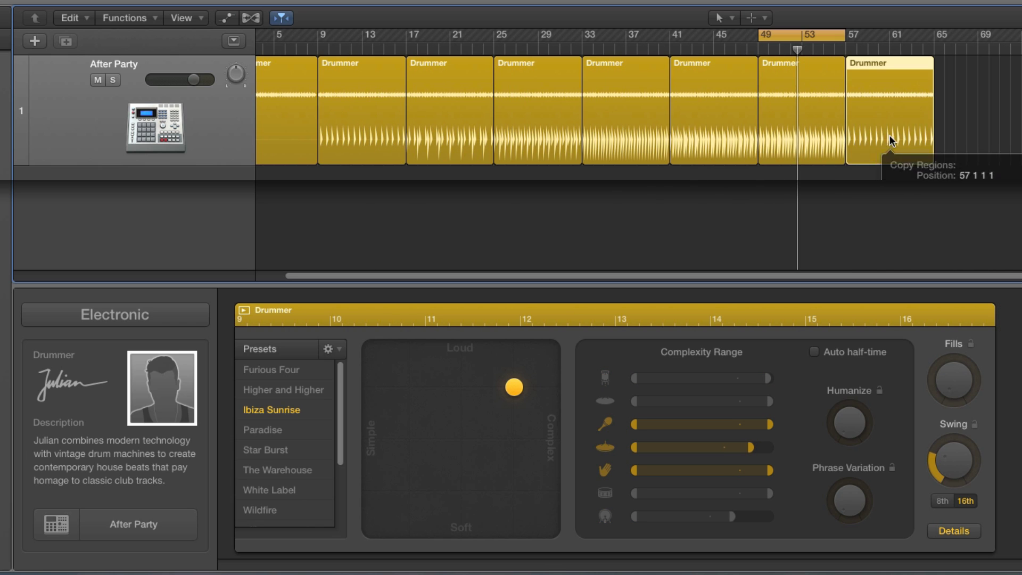
click(825, 42)
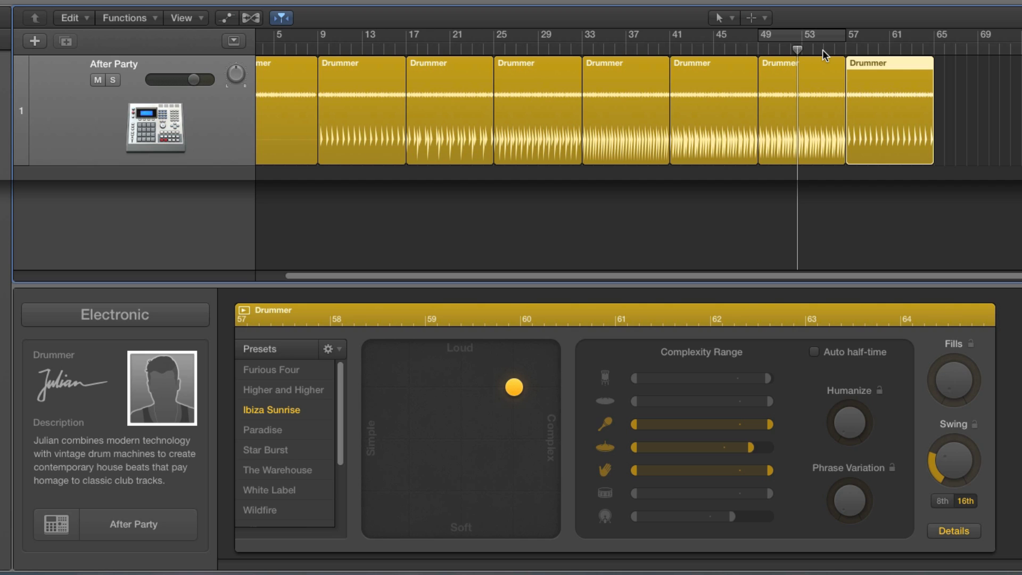
click(822, 49)
key(space)
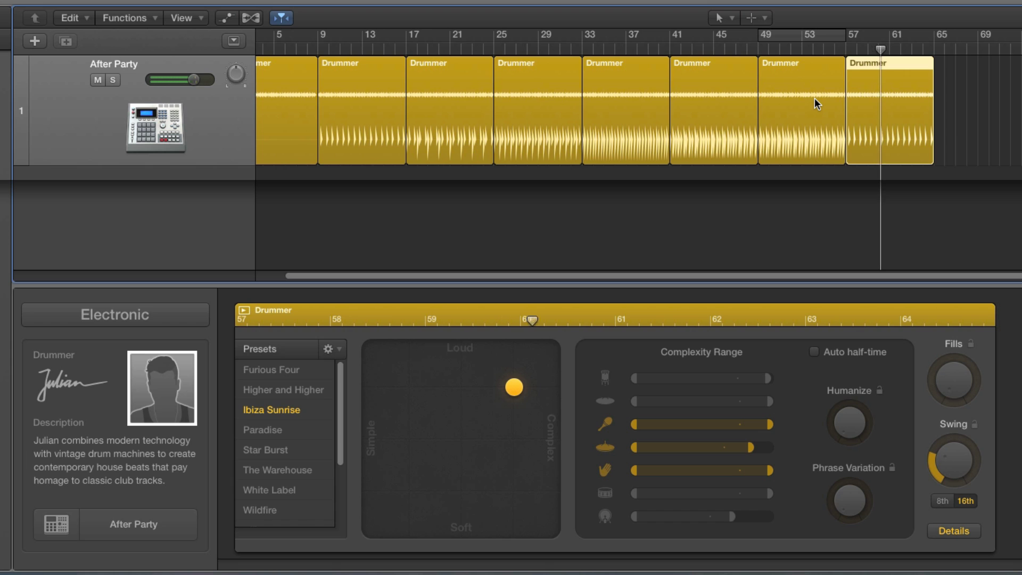
click(879, 97)
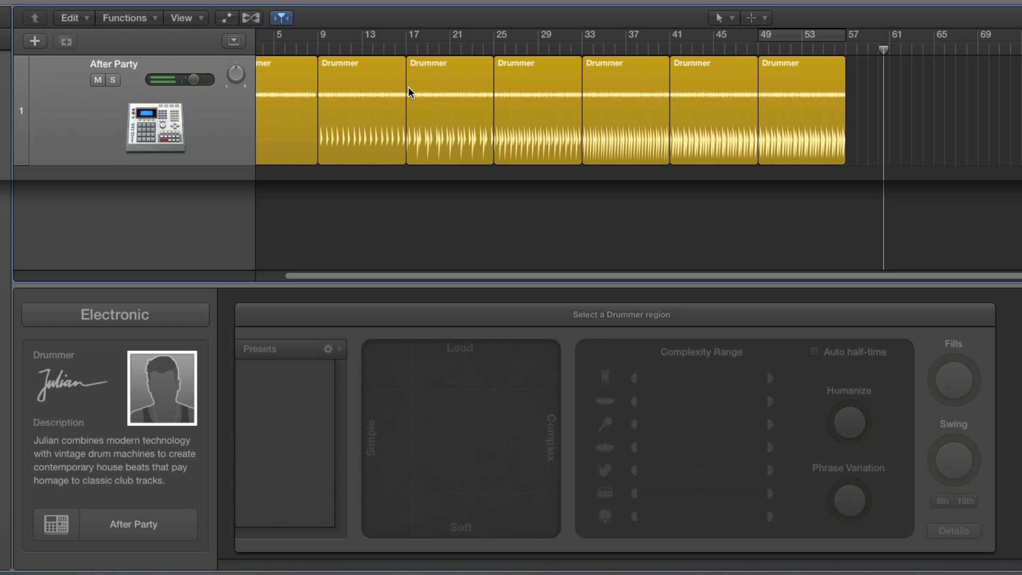
- Try a copy of the bar 17 region at bar 57, audition the transition into it, and delete the copy
click(445, 99)
drag(441, 102, 881, 127)
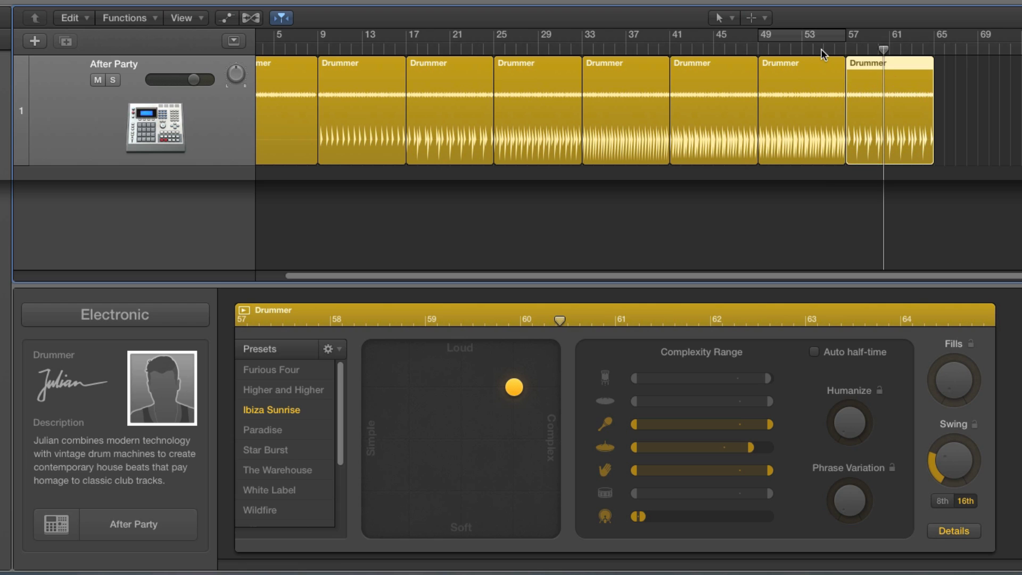
double_click(823, 47)
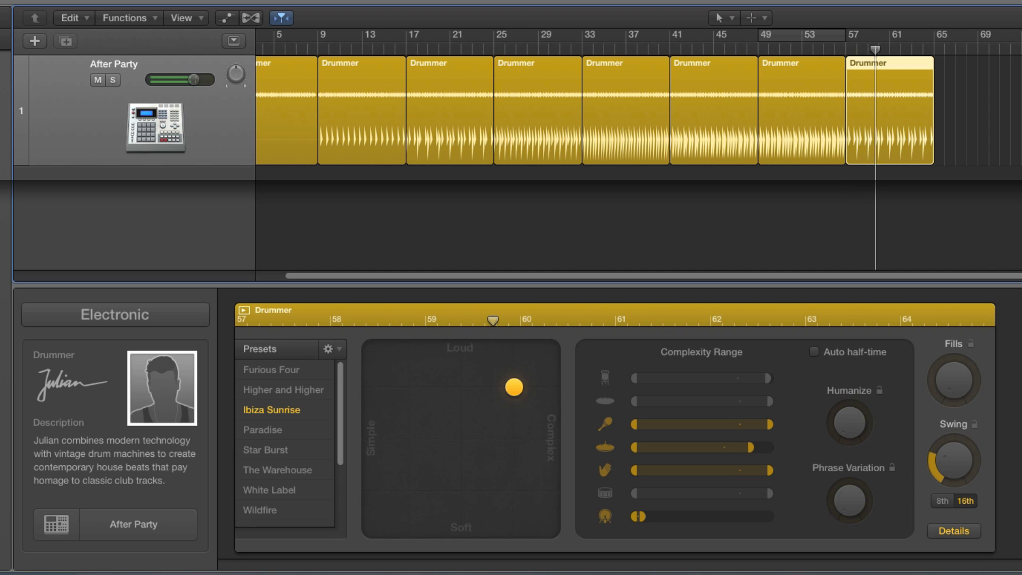
key(Delete)
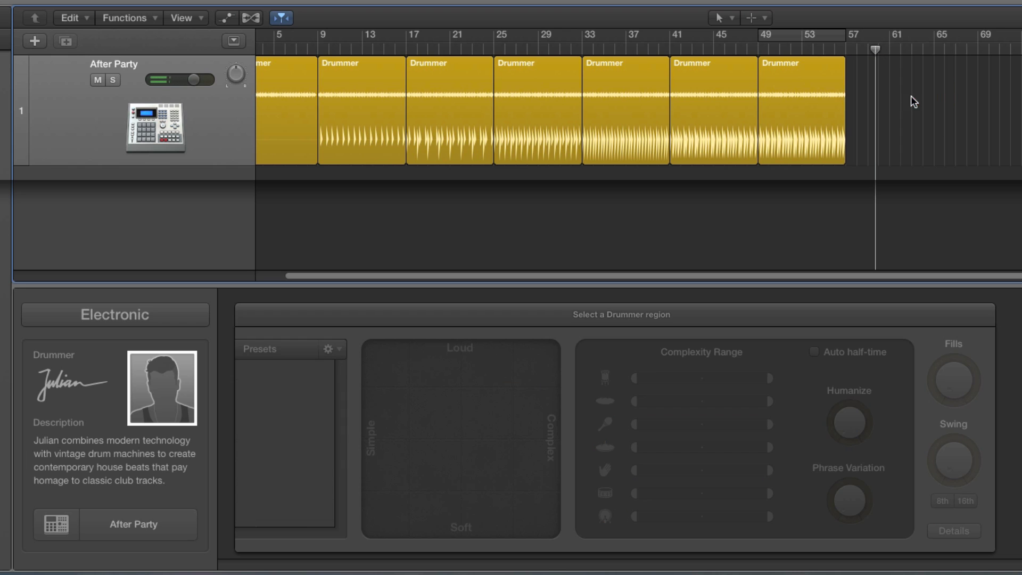
- Return the playhead to the start of the project and select all the Drummer regions
click(829, 97)
key(Return)
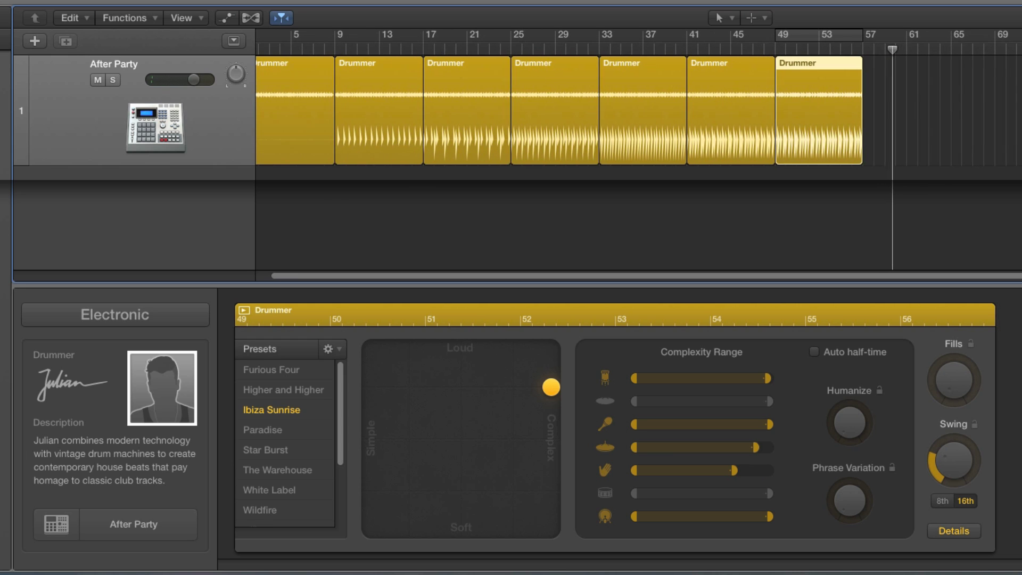
drag(905, 127, 324, 128)
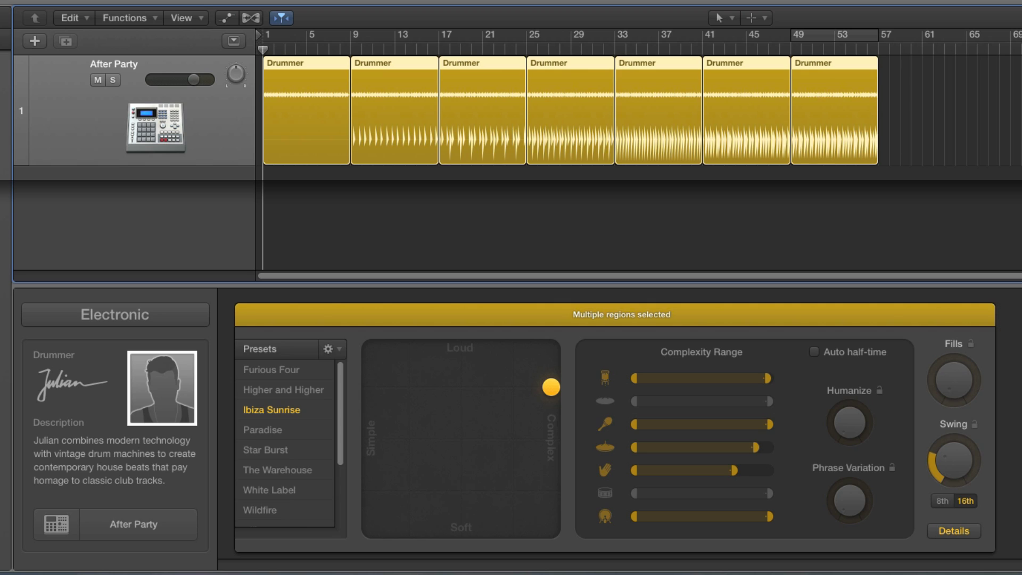